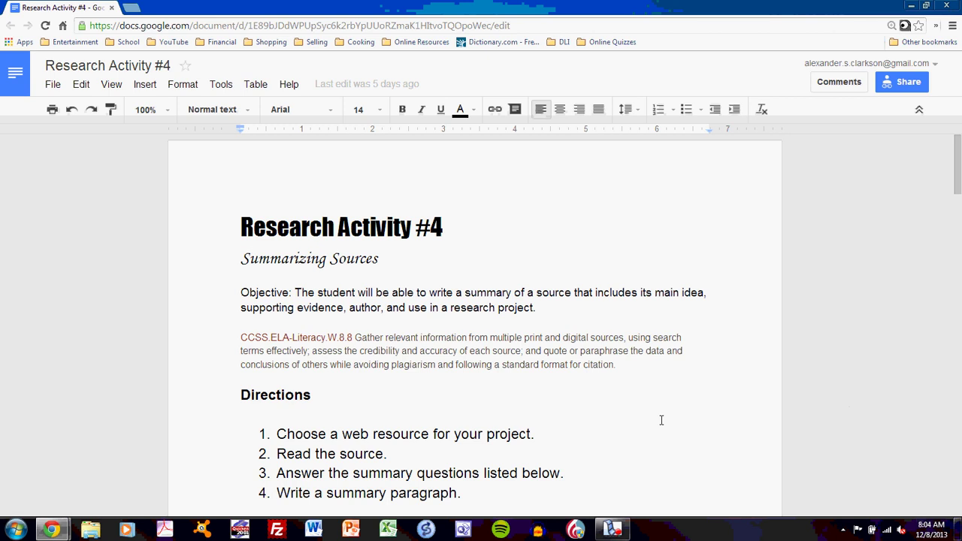
# Find the Model Example's history.com Cold War link and open it in a new tab
pyautogui.scroll(-3, 661, 420)
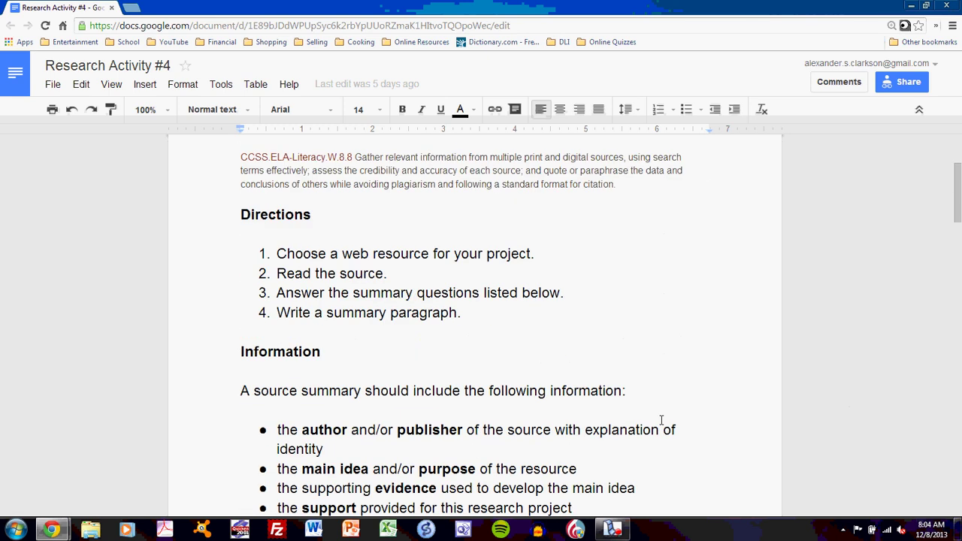
pyautogui.moveTo(429, 253); pyautogui.dragTo(344, 252)
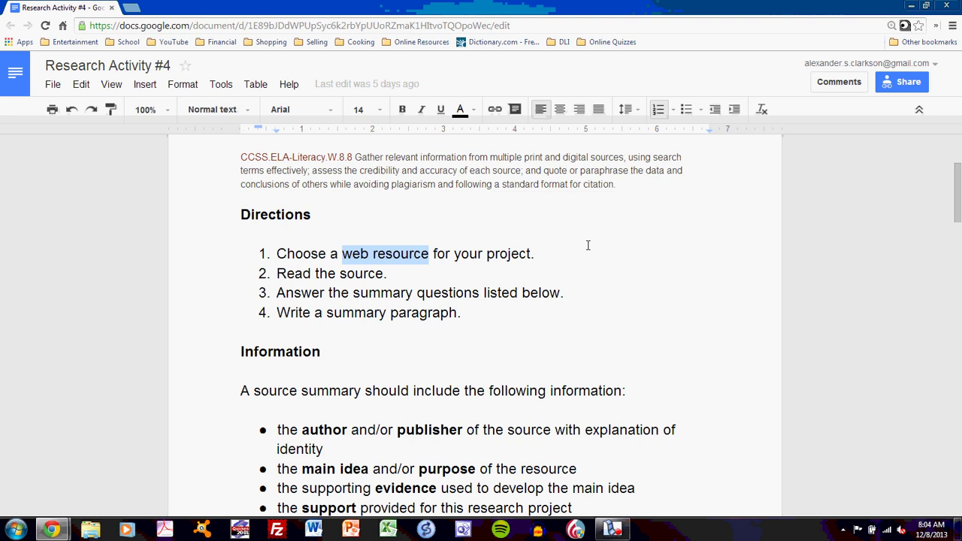
pyautogui.click(588, 245)
pyautogui.scroll(-4, 586, 242)
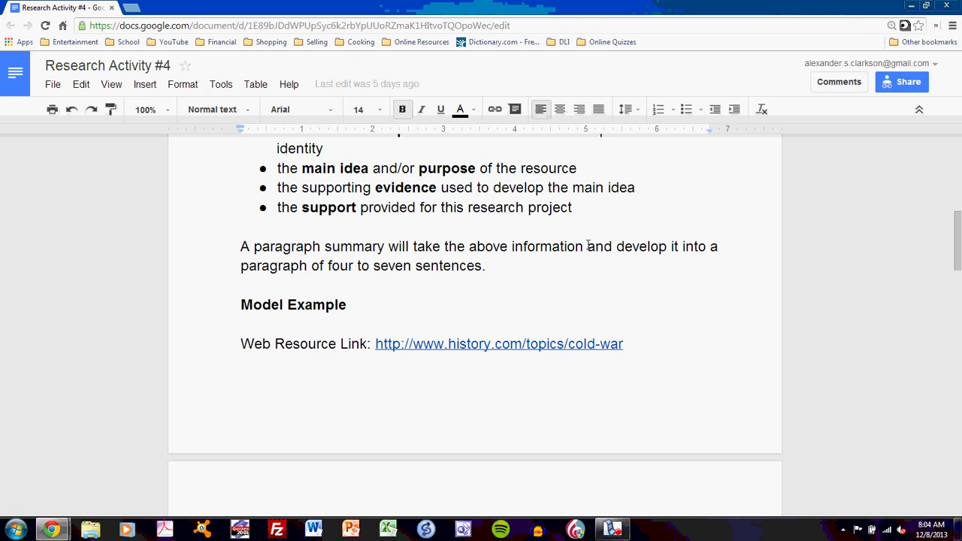
pyautogui.click(496, 344)
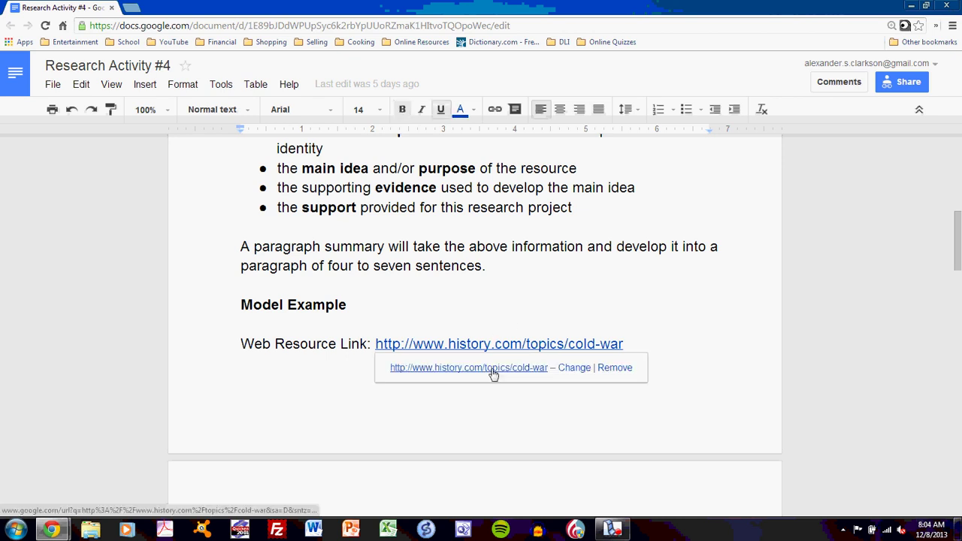
pyautogui.click(492, 368)
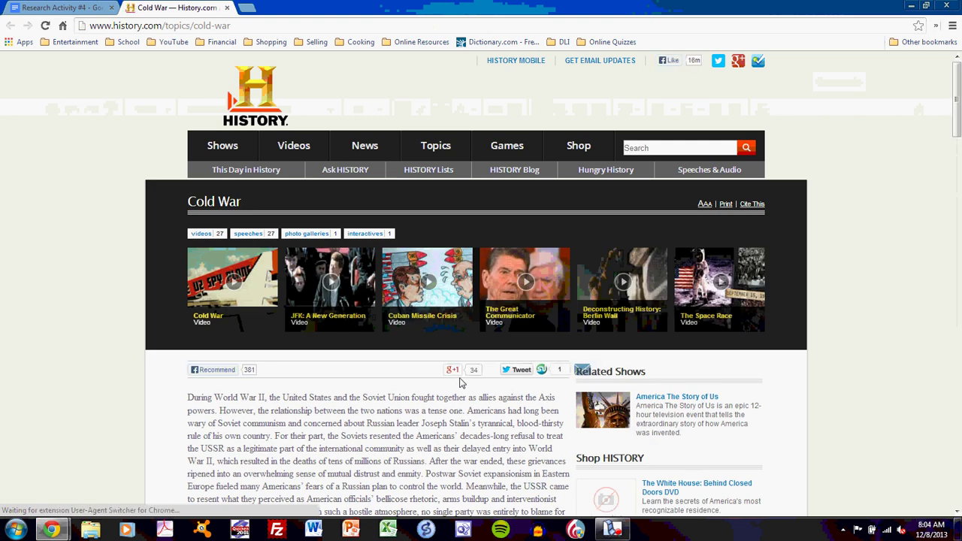
# Skim down the History.com Cold War article and scroll back to its top
pyautogui.scroll(-2, 462, 379)
pyautogui.scroll(-10, 461, 378)
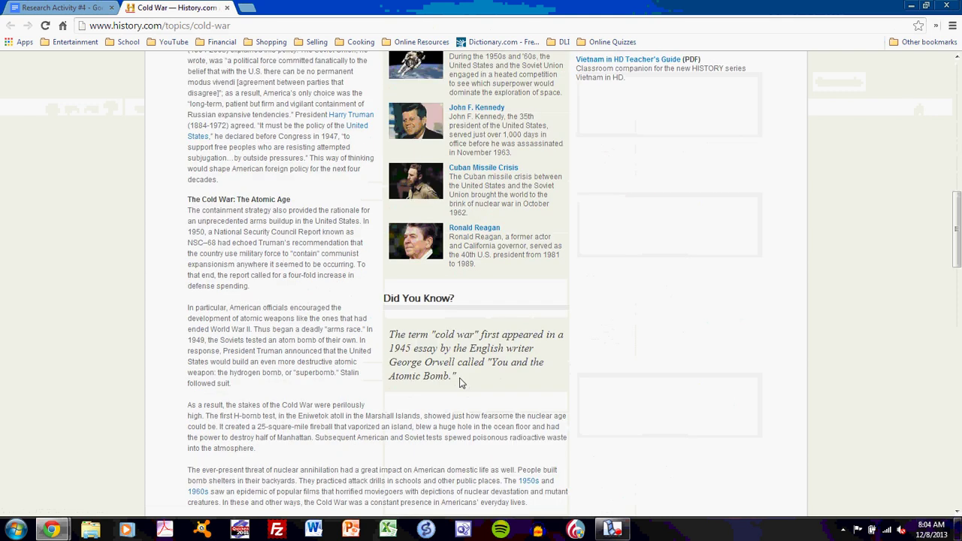
pyautogui.scroll(-10, 461, 378)
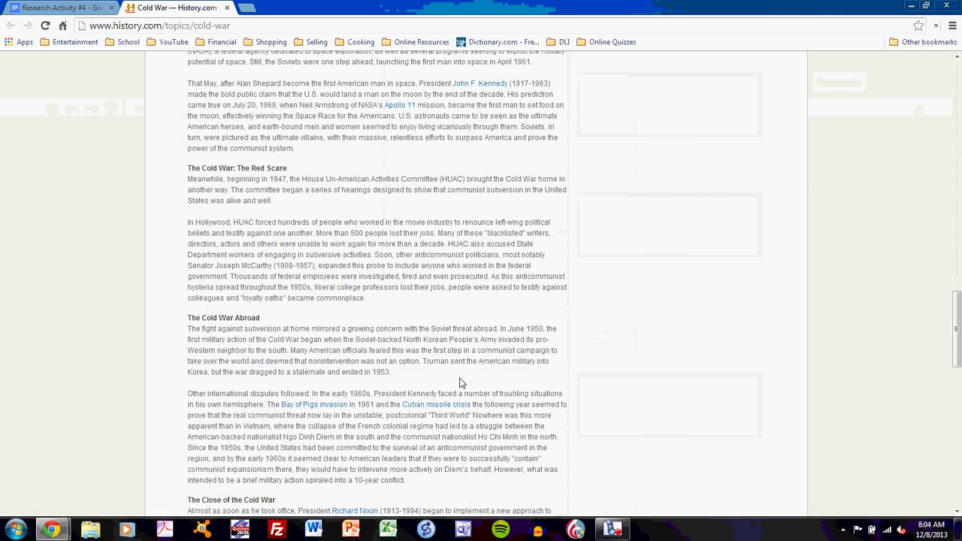
pyautogui.scroll(10, 462, 382)
pyautogui.scroll(10, 361, 326)
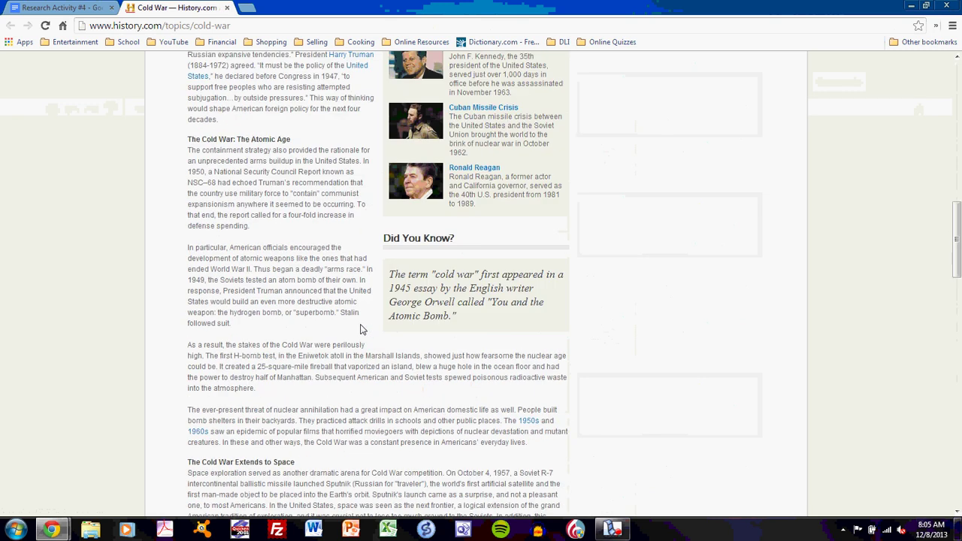
pyautogui.scroll(5, 301, 312)
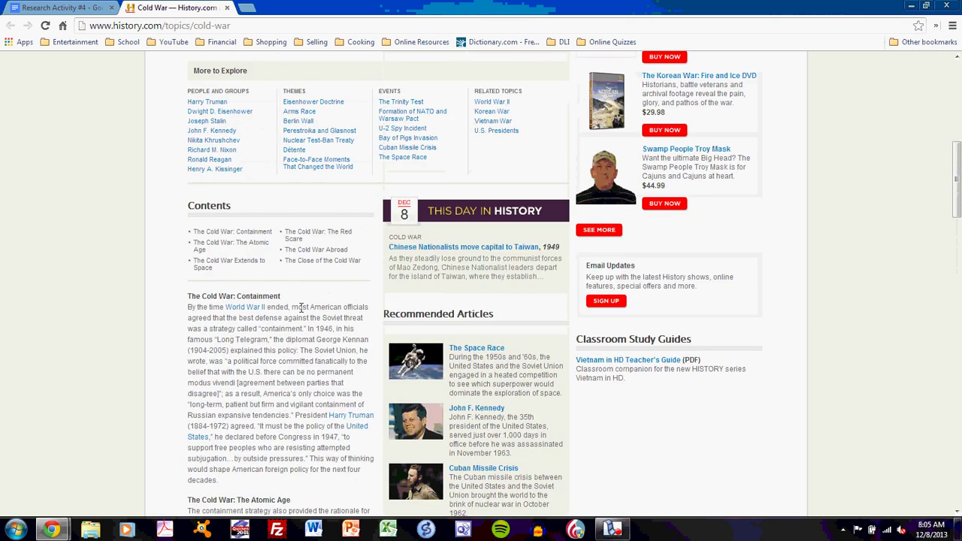
# Read over the Model Example and its summary answers in the Research Activity #4 doc
pyautogui.click(61, 7)
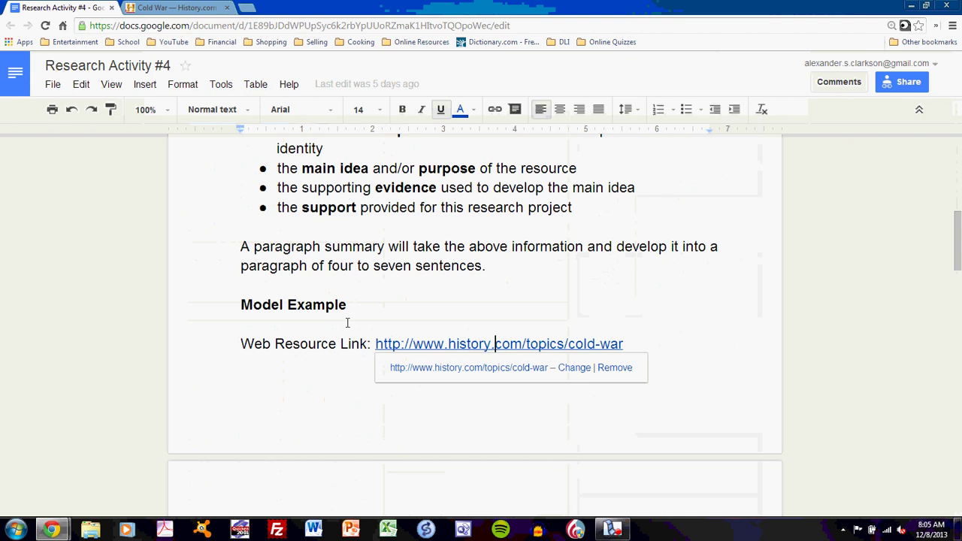
pyautogui.click(399, 313)
pyautogui.scroll(-3, 399, 312)
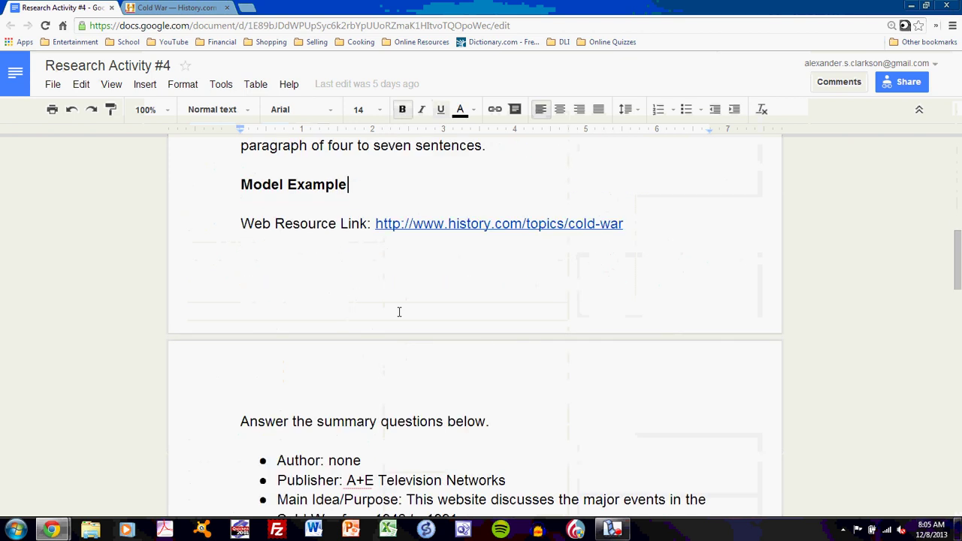
pyautogui.scroll(-3, 400, 312)
pyautogui.scroll(10, 398, 311)
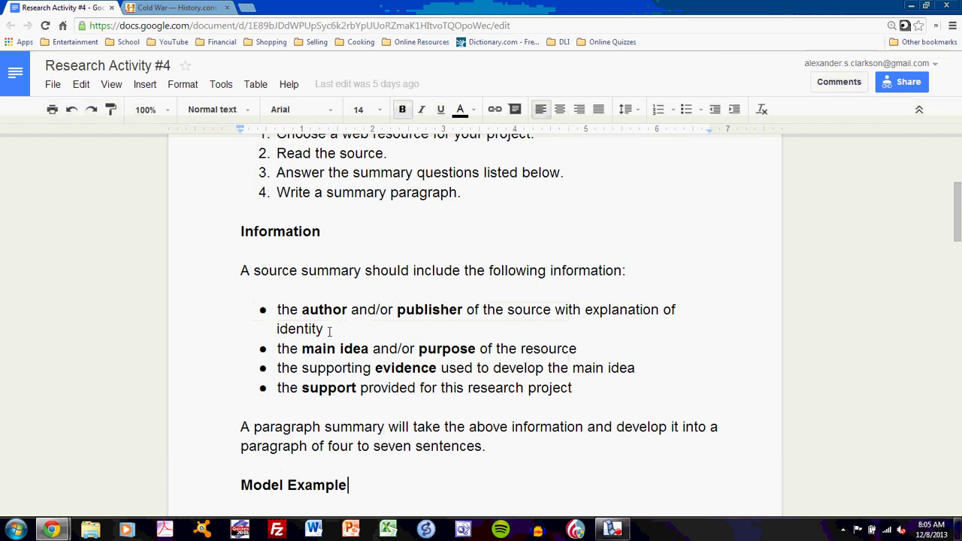
pyautogui.click(178, 7)
# Highlight the footer copyright line naming A&E Television Networks on the Cold War page
pyautogui.scroll(3, 293, 233)
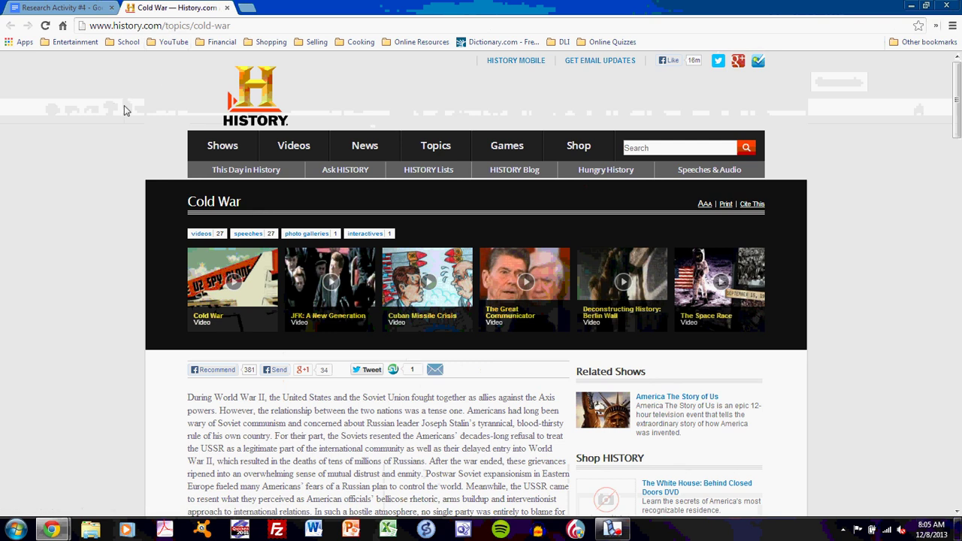
pyautogui.scroll(-15, 124, 113)
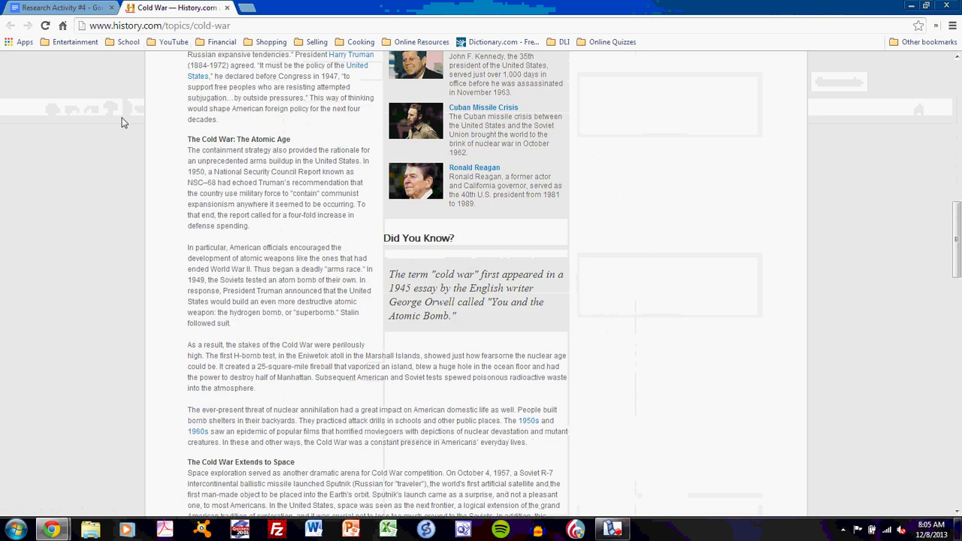
pyautogui.scroll(-20, 124, 123)
pyautogui.scroll(-2, 121, 128)
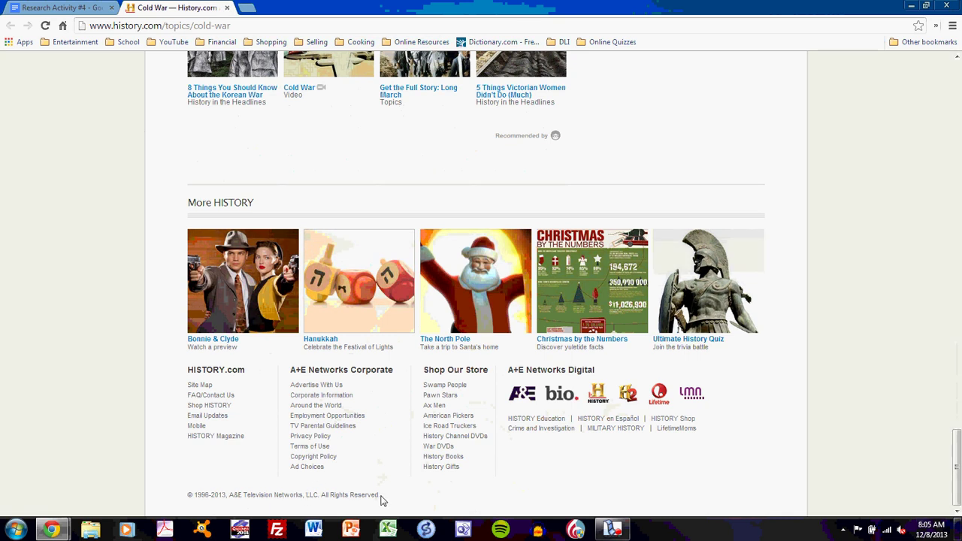
pyautogui.moveTo(380, 496); pyautogui.dragTo(177, 498)
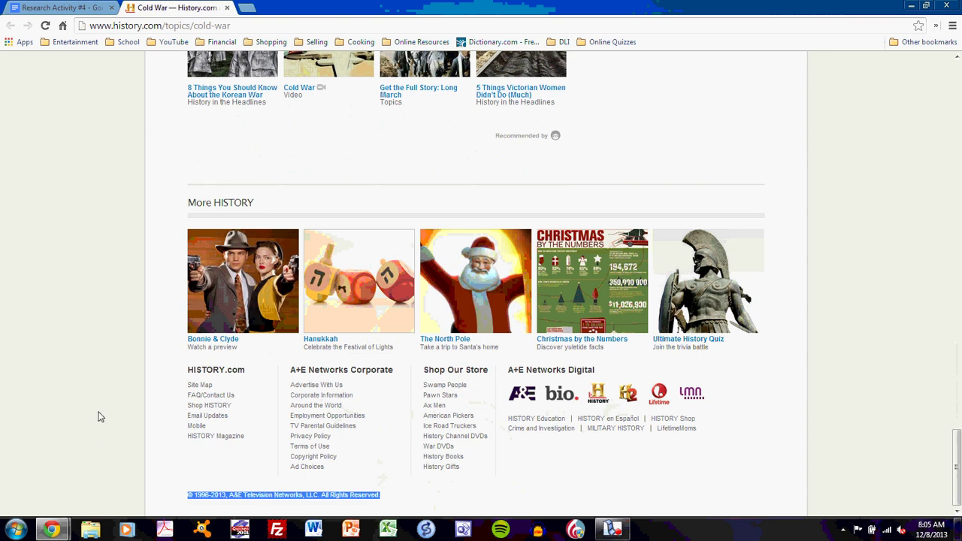
pyautogui.scroll(3, 100, 416)
pyautogui.scroll(3, 101, 416)
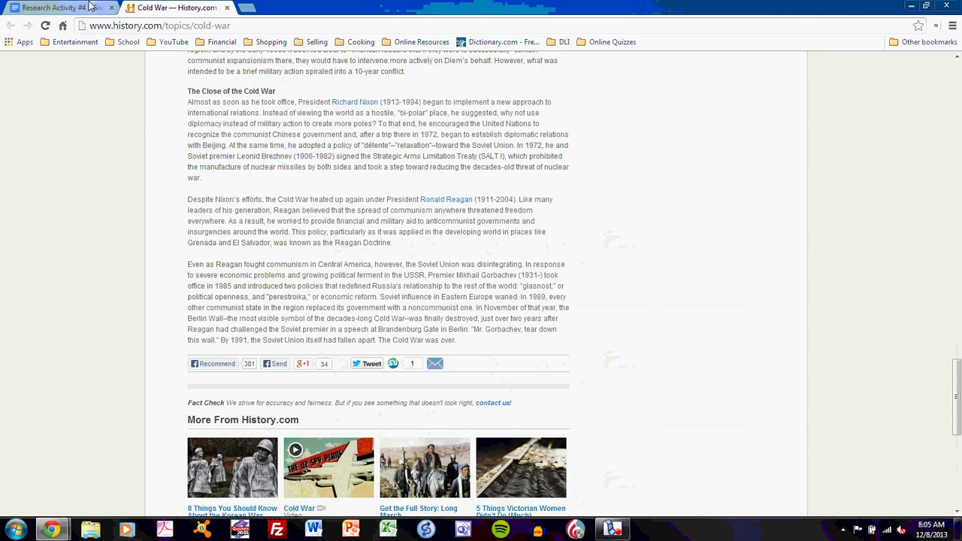
# Compare the doc's Information bullets and 'Author: none' answer against the article
pyautogui.click(60, 8)
pyautogui.click(426, 328)
pyautogui.scroll(-5, 428, 329)
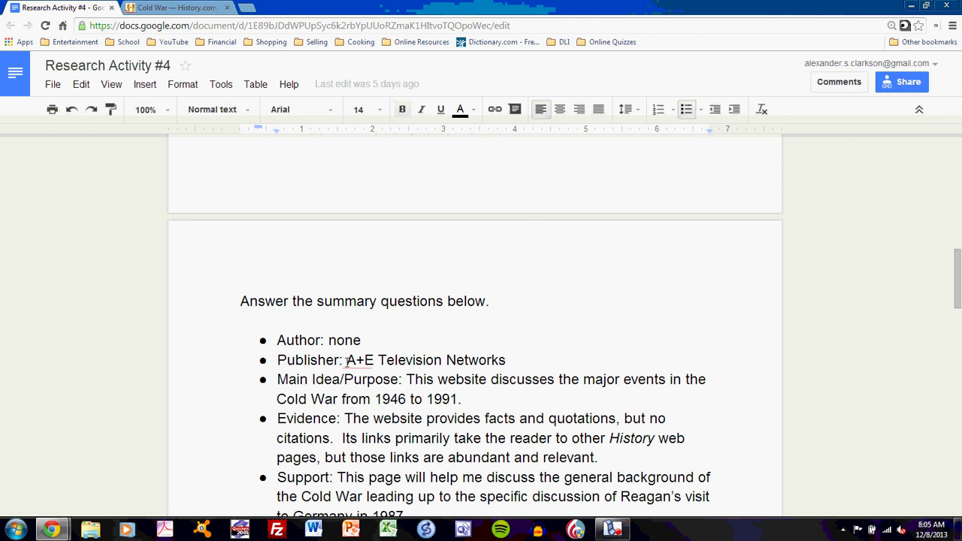
pyautogui.click(193, 9)
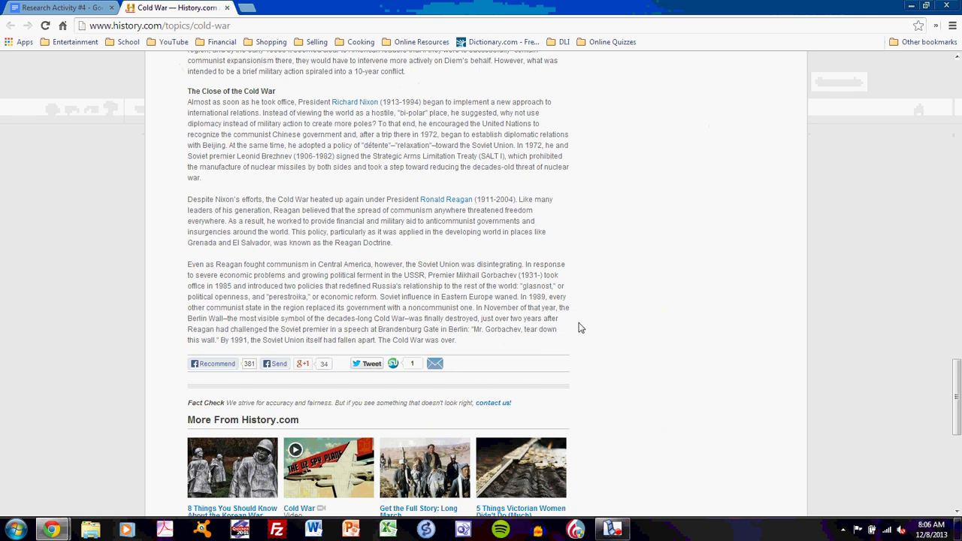
pyautogui.scroll(2, 589, 327)
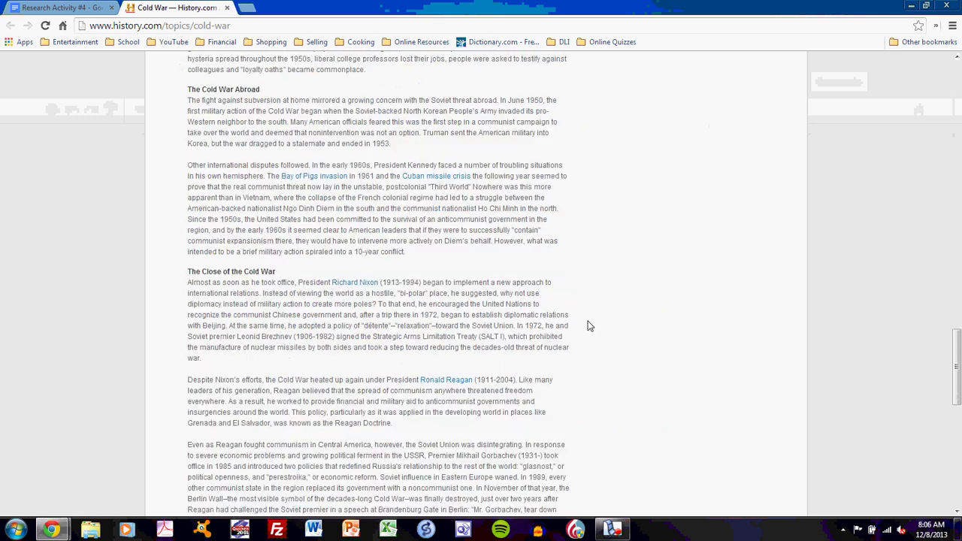
pyautogui.scroll(12, 589, 326)
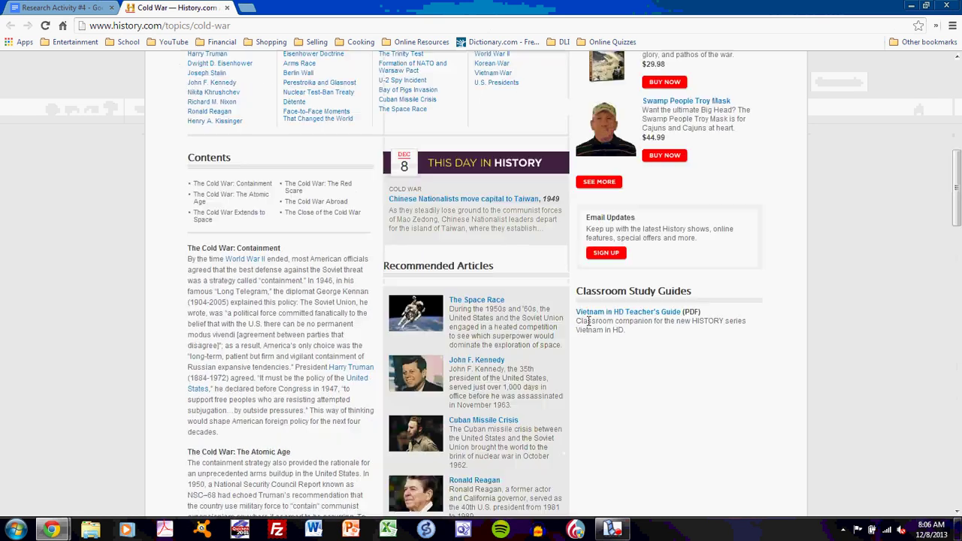
pyautogui.scroll(5, 581, 321)
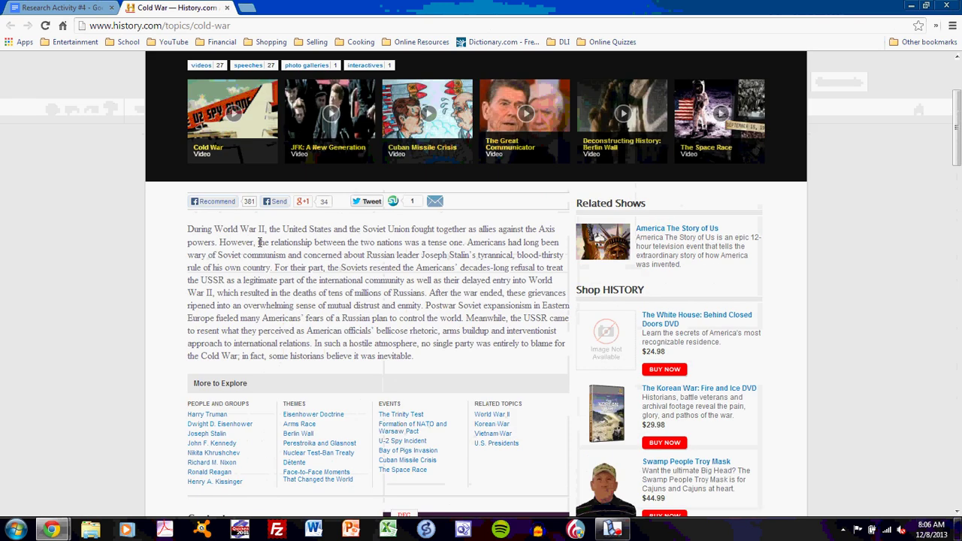
pyautogui.scroll(-15, 383, 233)
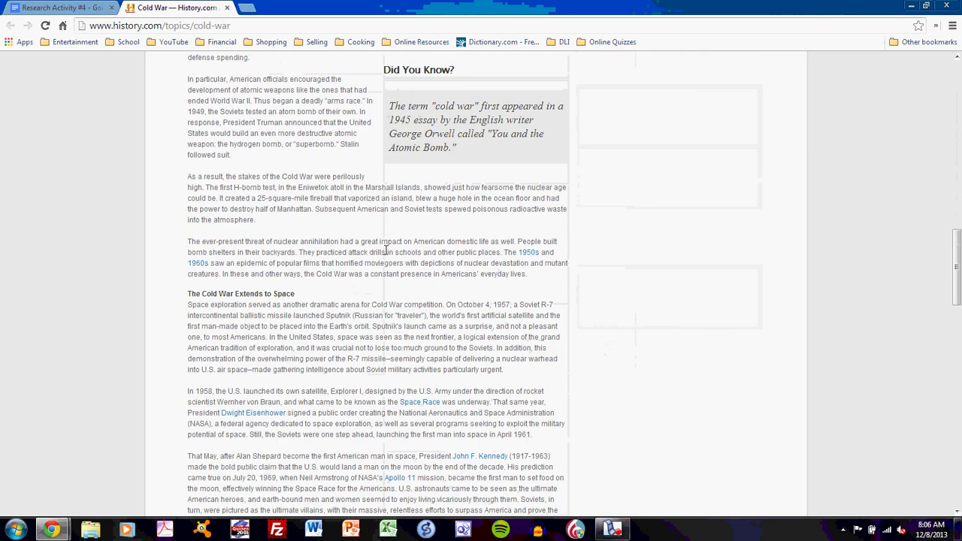
pyautogui.scroll(-5, 382, 252)
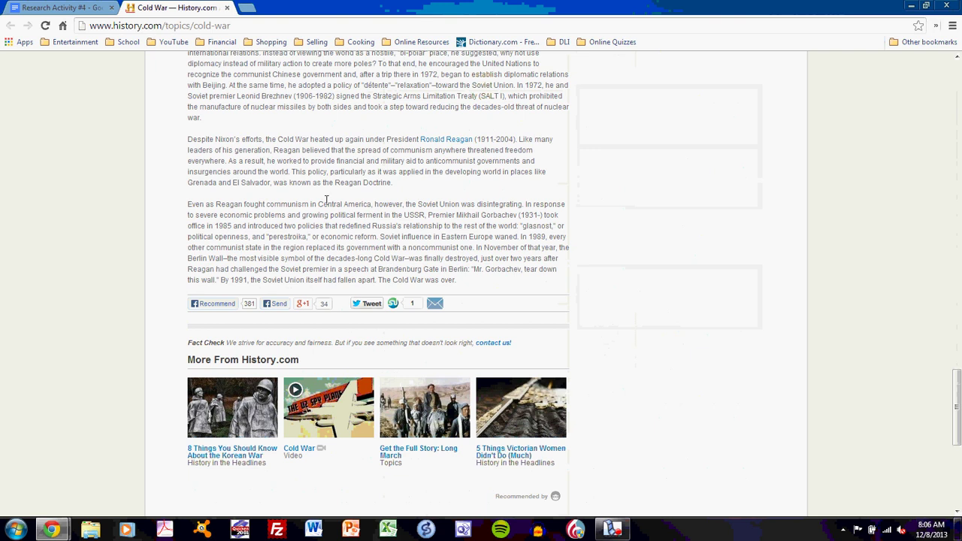
pyautogui.click(100, 14)
pyautogui.click(431, 340)
pyautogui.scroll(-2, 429, 338)
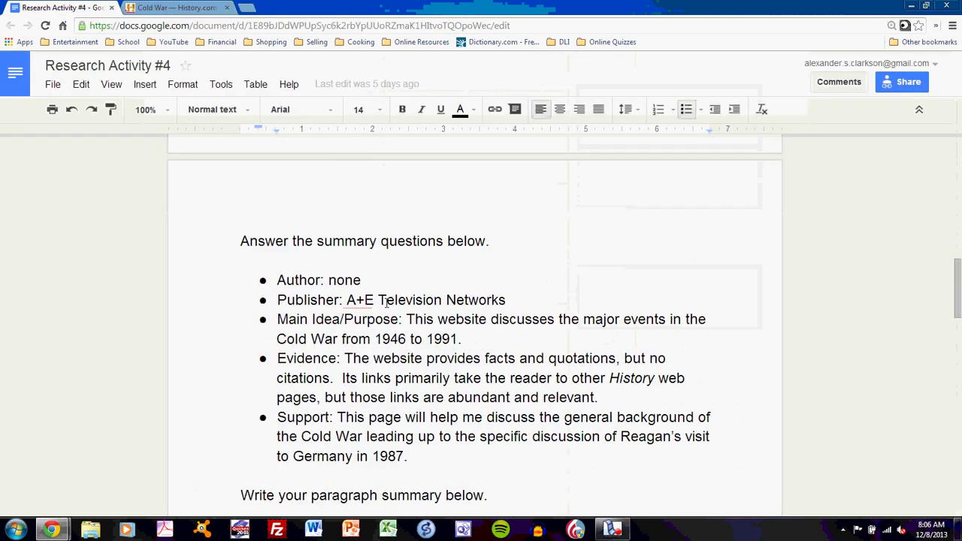
# Load the History.com homepage from the HISTORY logo and browse down to its footer
pyautogui.click(187, 9)
pyautogui.scroll(20, 429, 235)
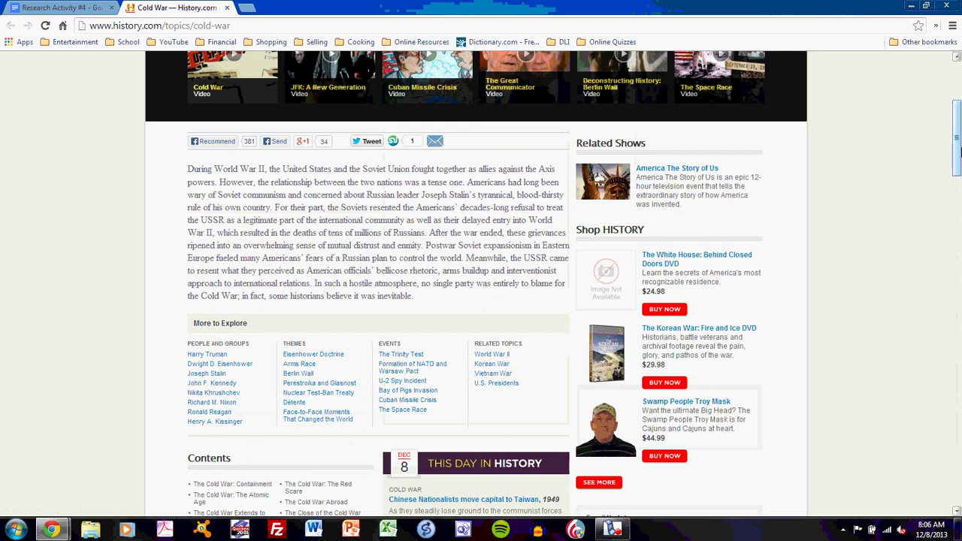
pyautogui.moveTo(958, 150); pyautogui.dragTo(958, 484)
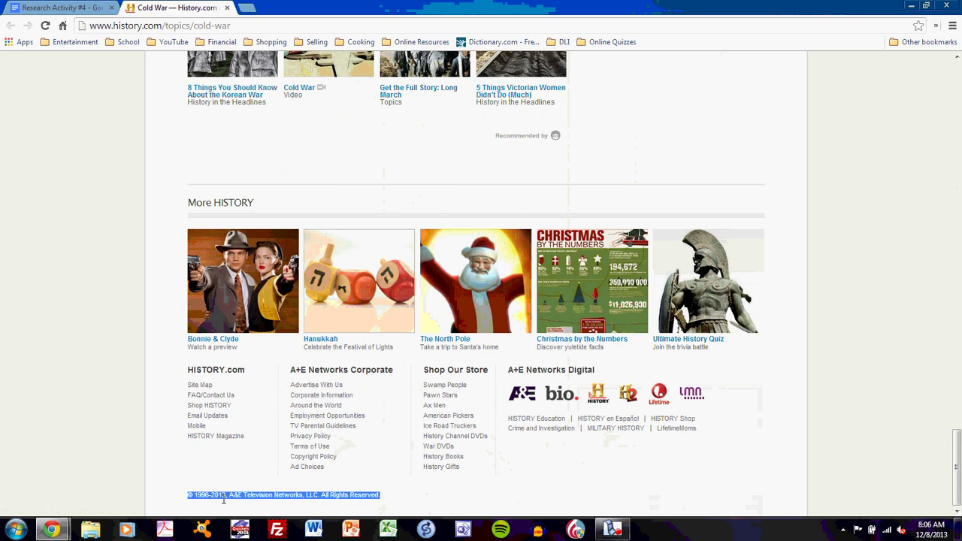
pyautogui.moveTo(958, 473); pyautogui.dragTo(960, 64)
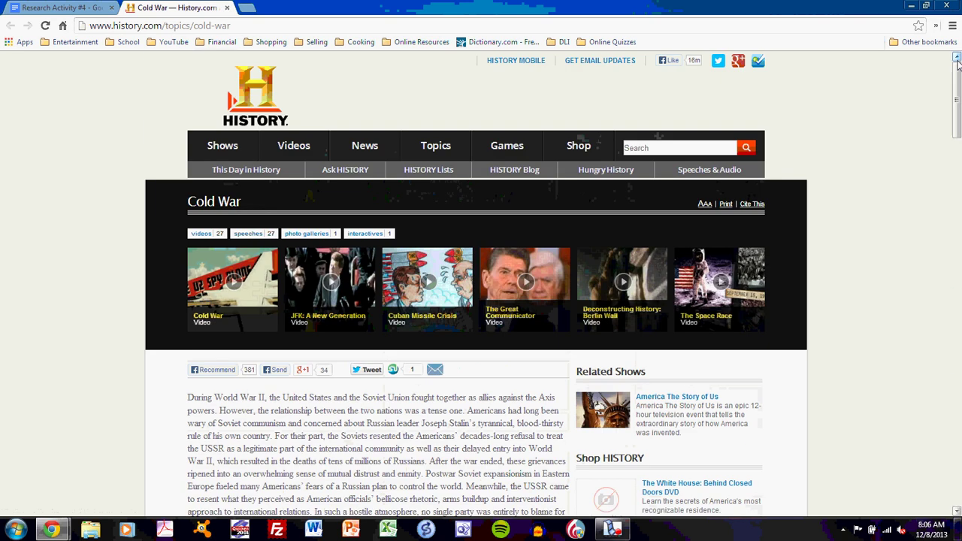
pyautogui.click(231, 109)
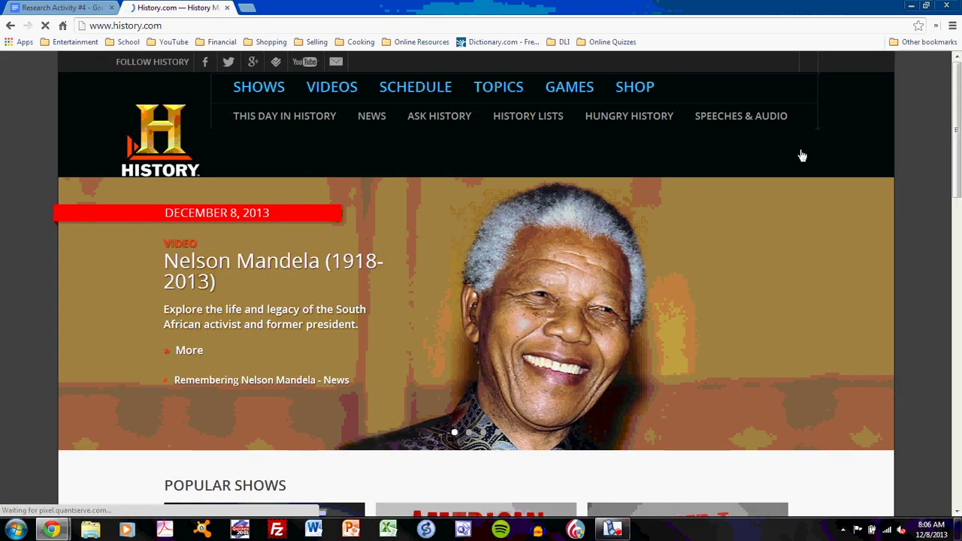
pyautogui.moveTo(957, 133); pyautogui.dragTo(959, 471)
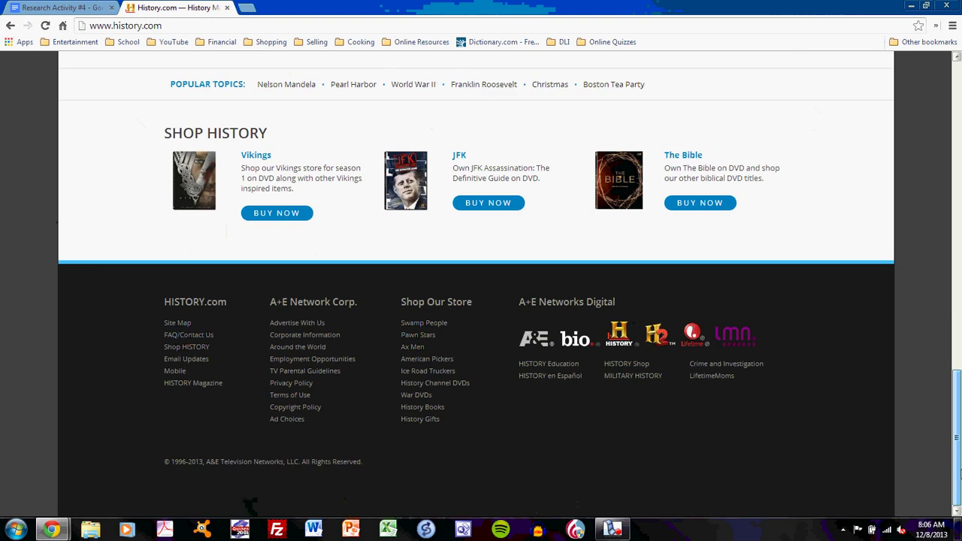
pyautogui.moveTo(958, 471); pyautogui.dragTo(958, 133)
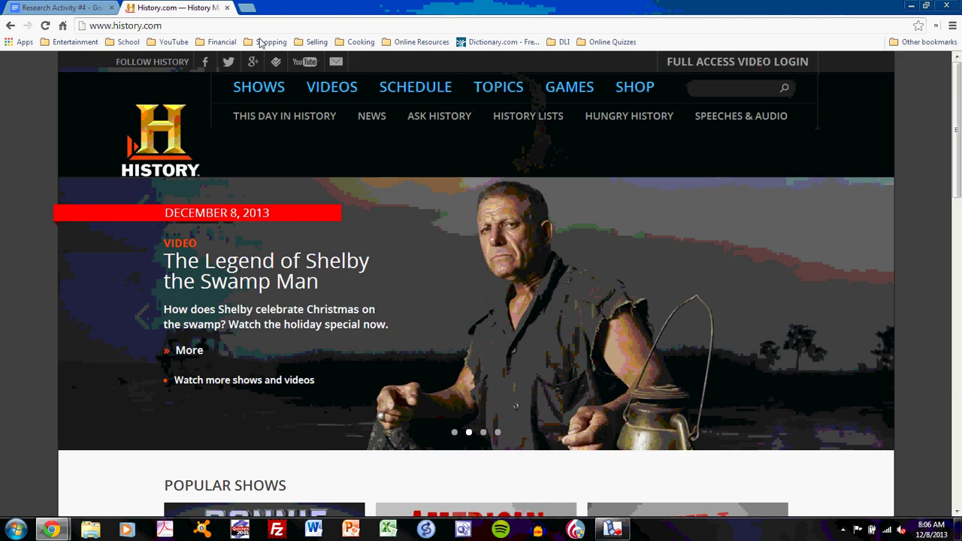
pyautogui.click(62, 8)
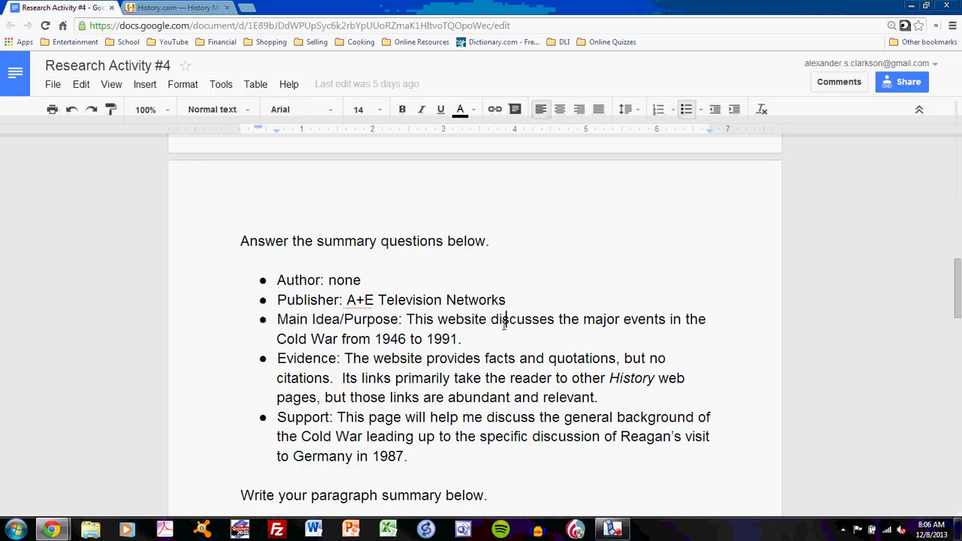
# Reopen the Model Example's Cold War link in a new tab and close the History homepage tab
pyautogui.scroll(4, 502, 325)
pyautogui.scroll(1, 501, 326)
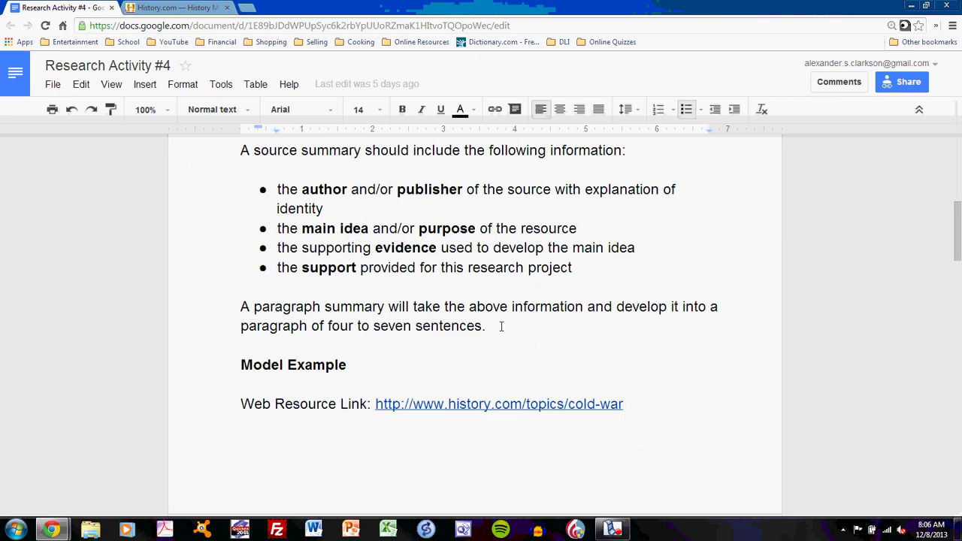
pyautogui.click(500, 405)
pyautogui.click(516, 427)
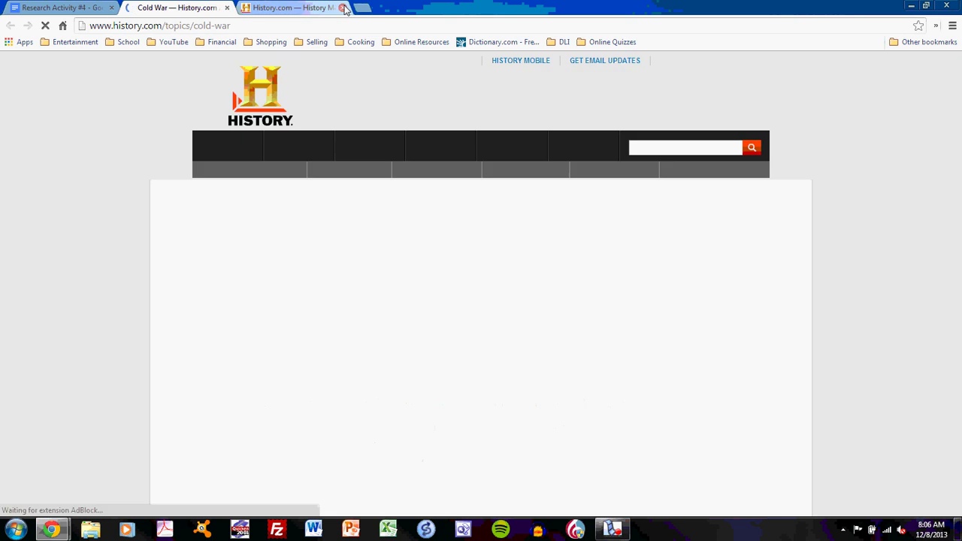
pyautogui.click(342, 7)
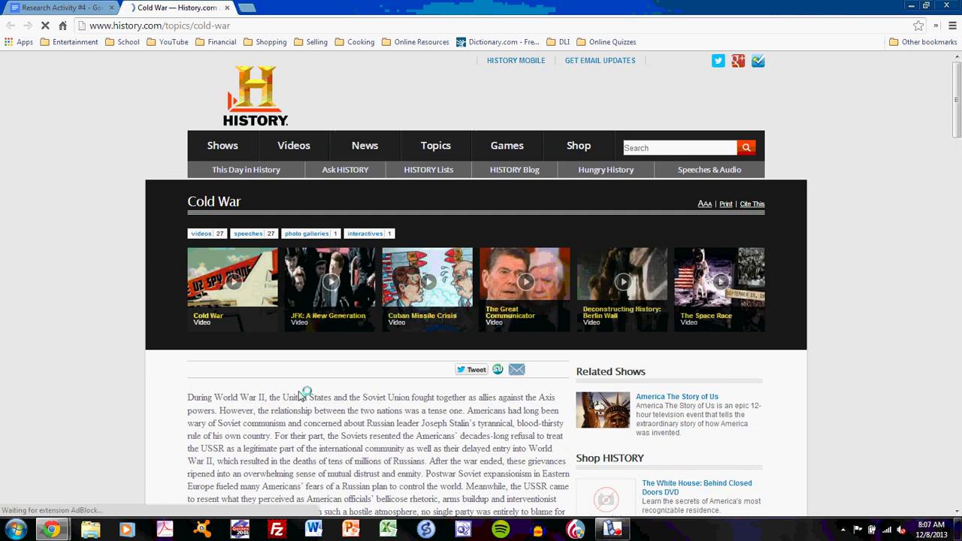
# Reread the Cold War article's heading, first paragraph and opening sections
pyautogui.scroll(-2, 301, 394)
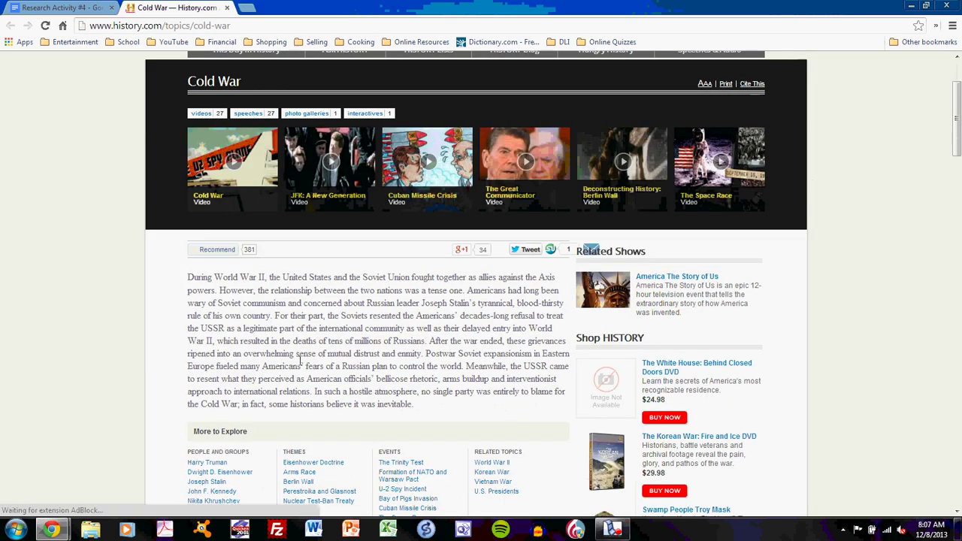
pyautogui.scroll(1, 264, 269)
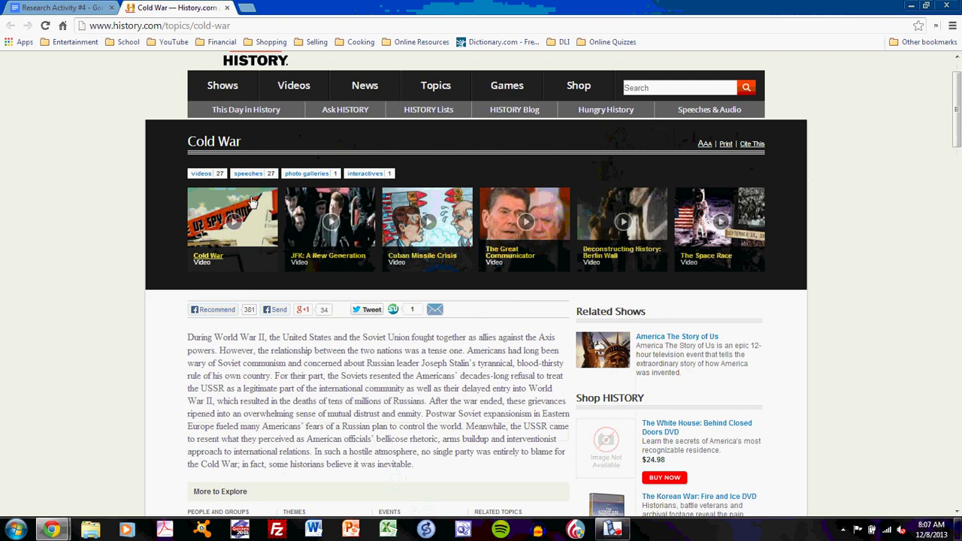
pyautogui.moveTo(246, 145); pyautogui.dragTo(187, 144)
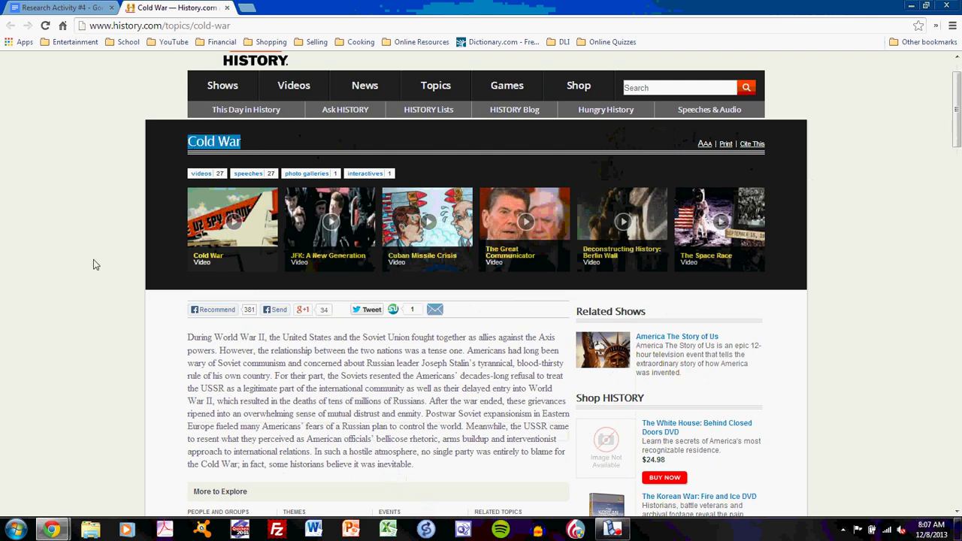
pyautogui.click(214, 348)
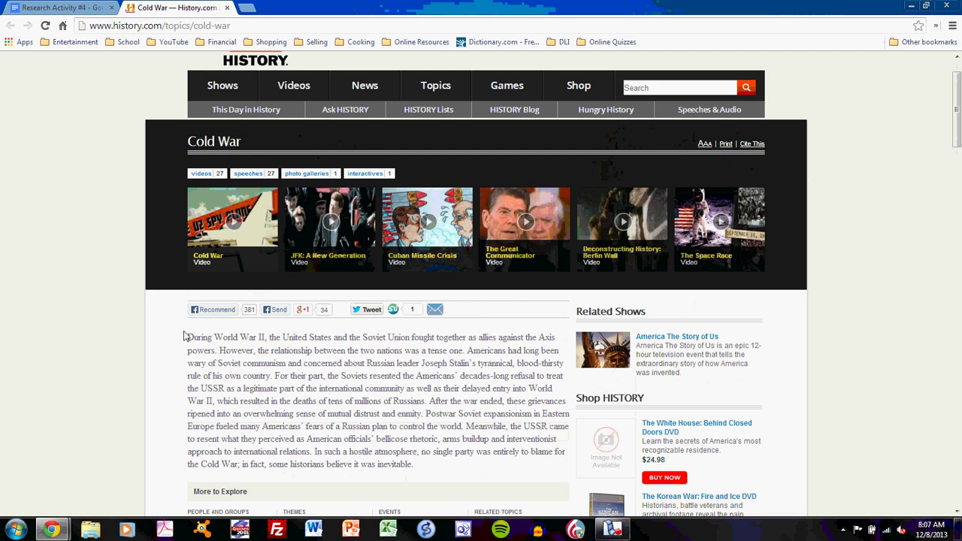
pyautogui.moveTo(187, 342); pyautogui.dragTo(475, 463)
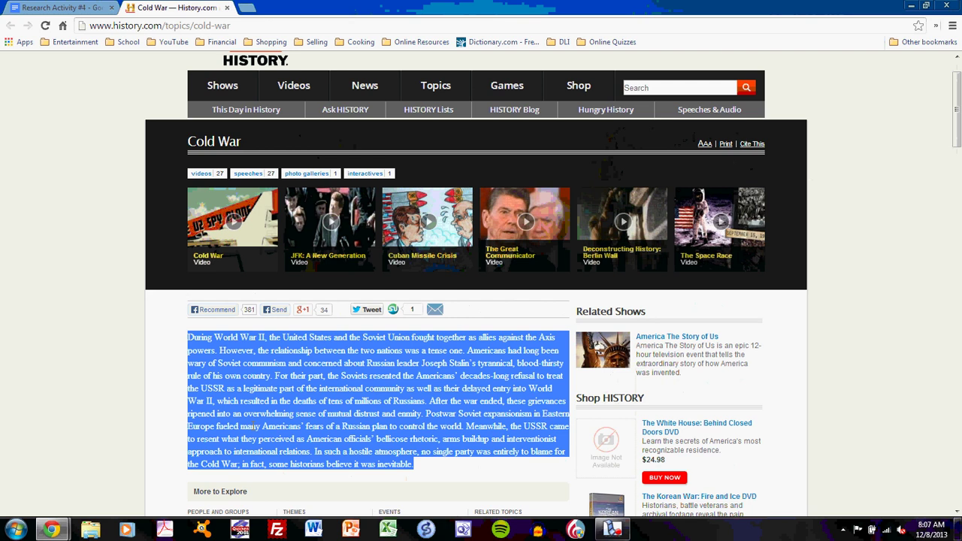
pyautogui.click(133, 385)
pyautogui.scroll(-3, 136, 384)
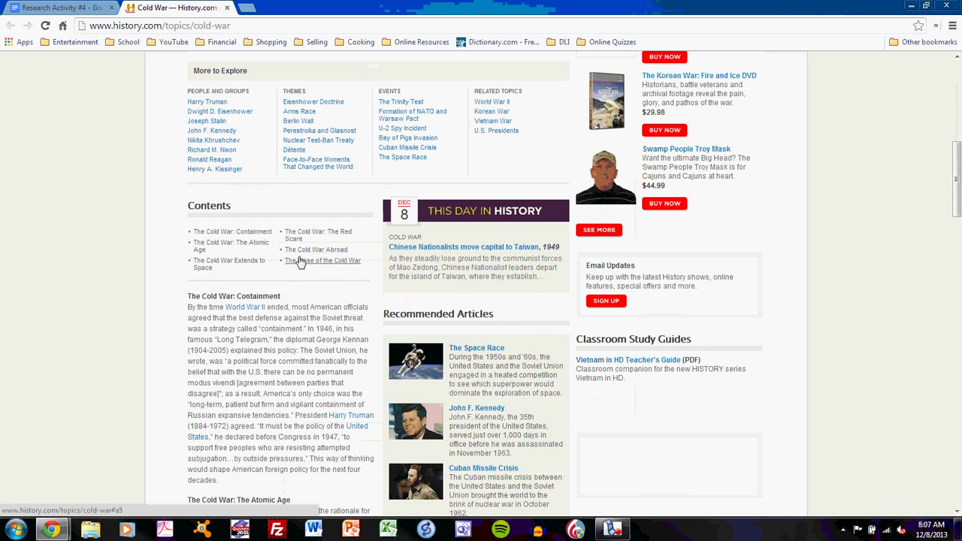
pyautogui.scroll(-1, 301, 328)
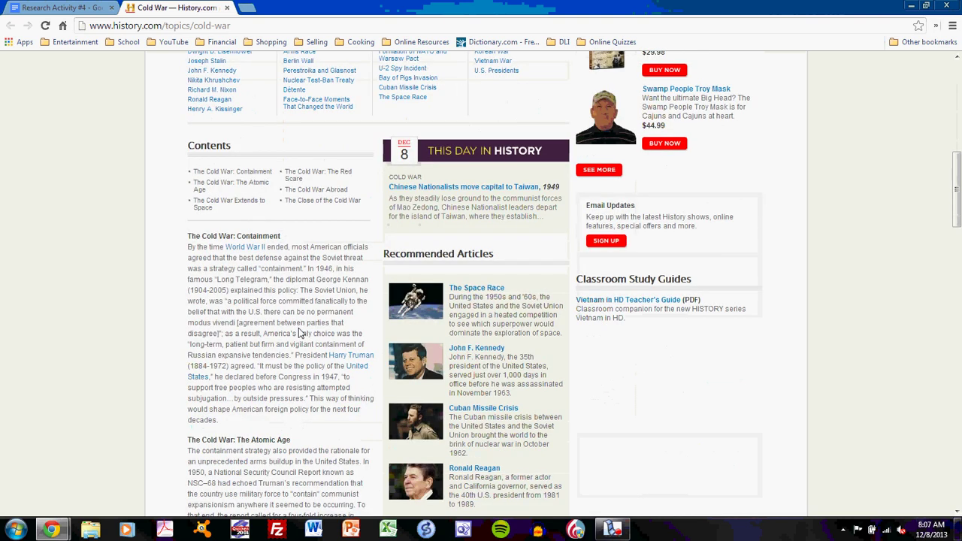
pyautogui.scroll(-5, 298, 331)
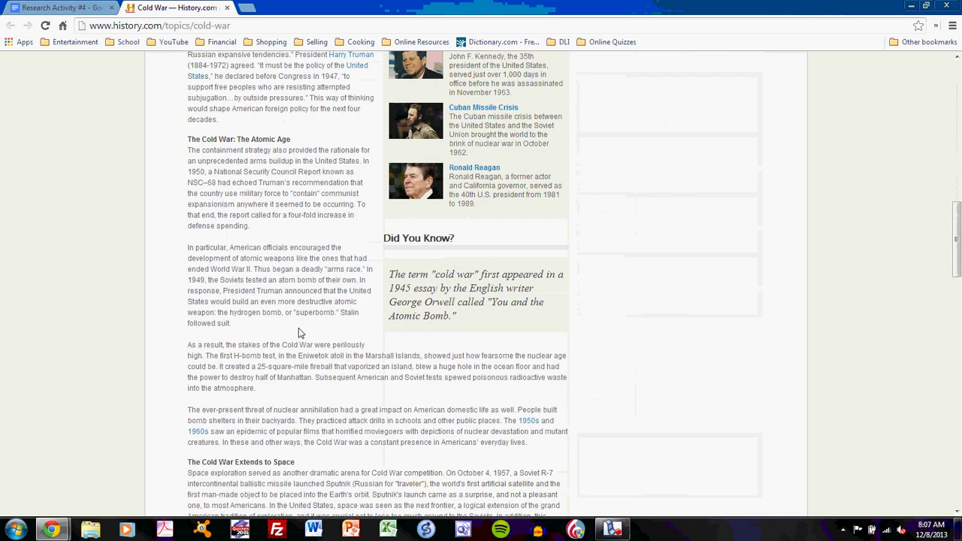
pyautogui.scroll(5, 298, 328)
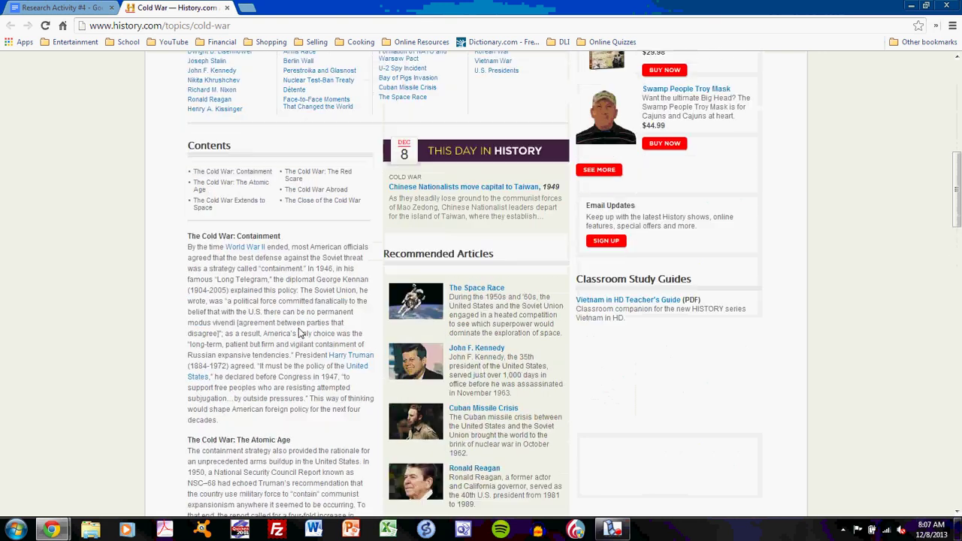
pyautogui.click(75, 11)
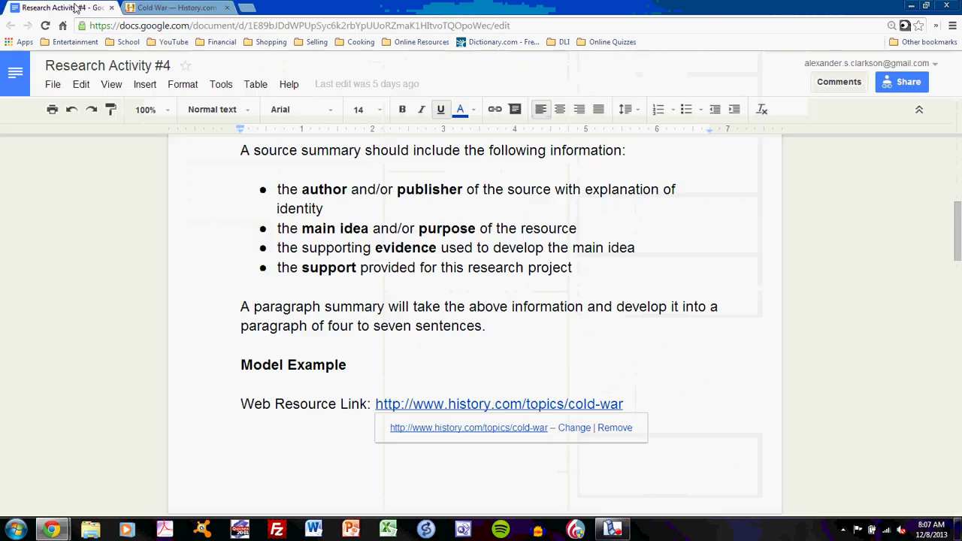
pyautogui.click(532, 326)
pyautogui.scroll(-5, 532, 326)
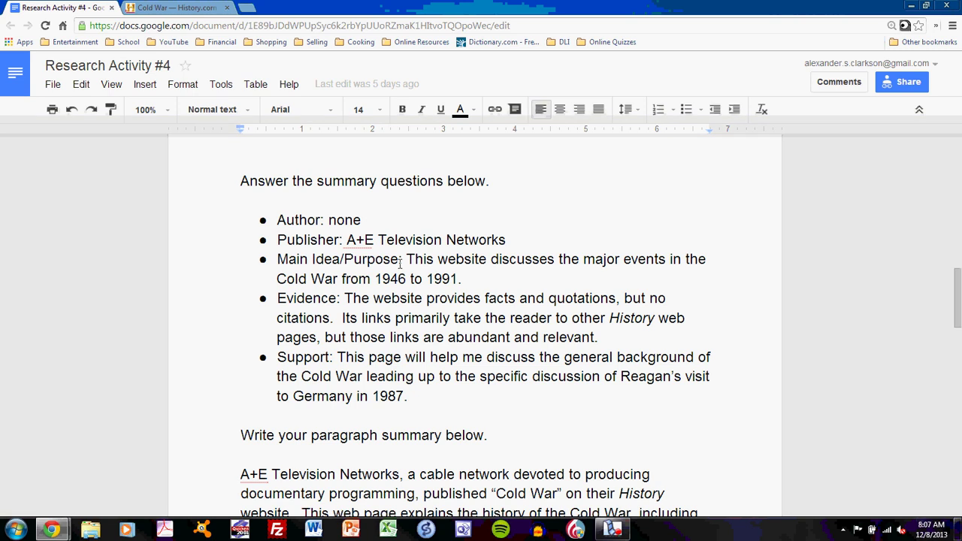
pyautogui.moveTo(406, 259); pyautogui.dragTo(469, 284)
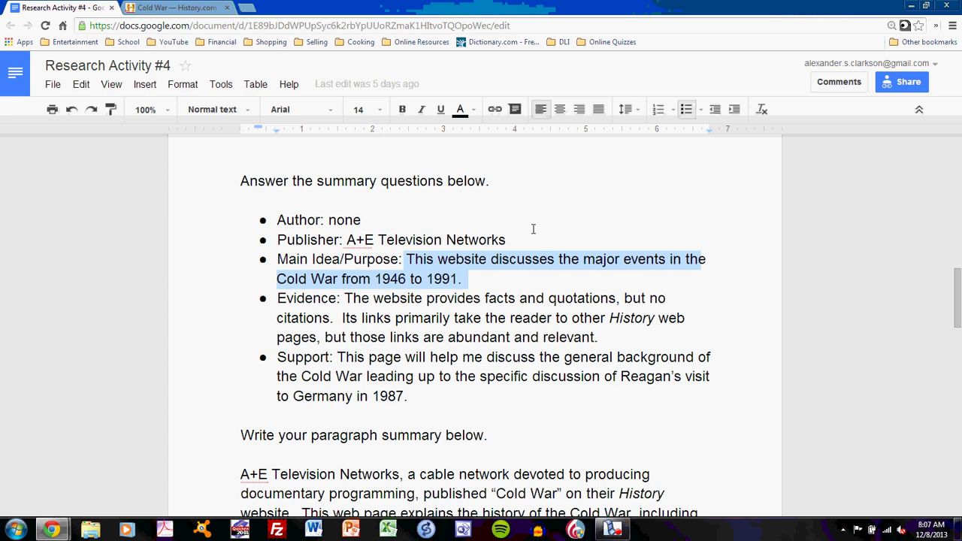
pyautogui.click(533, 228)
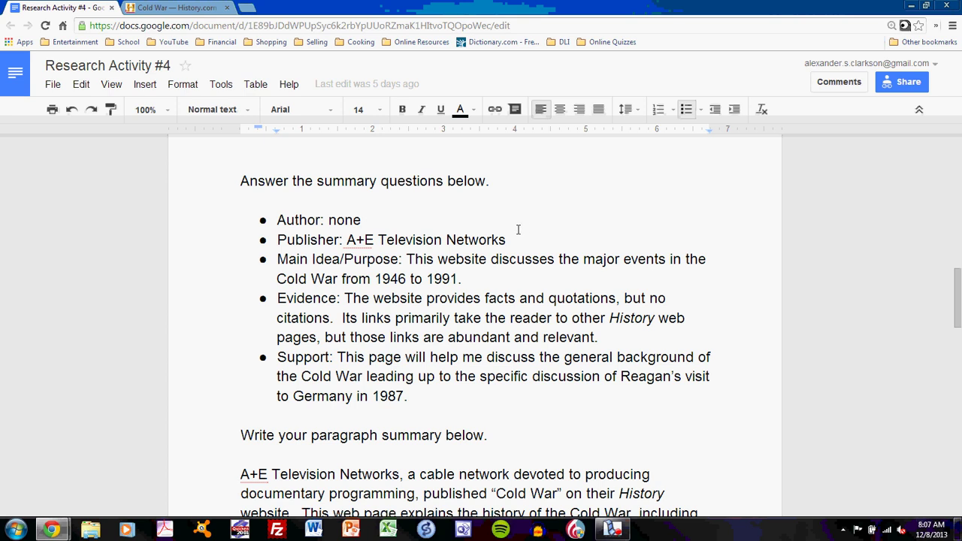
pyautogui.scroll(5, 519, 230)
pyautogui.scroll(2, 517, 230)
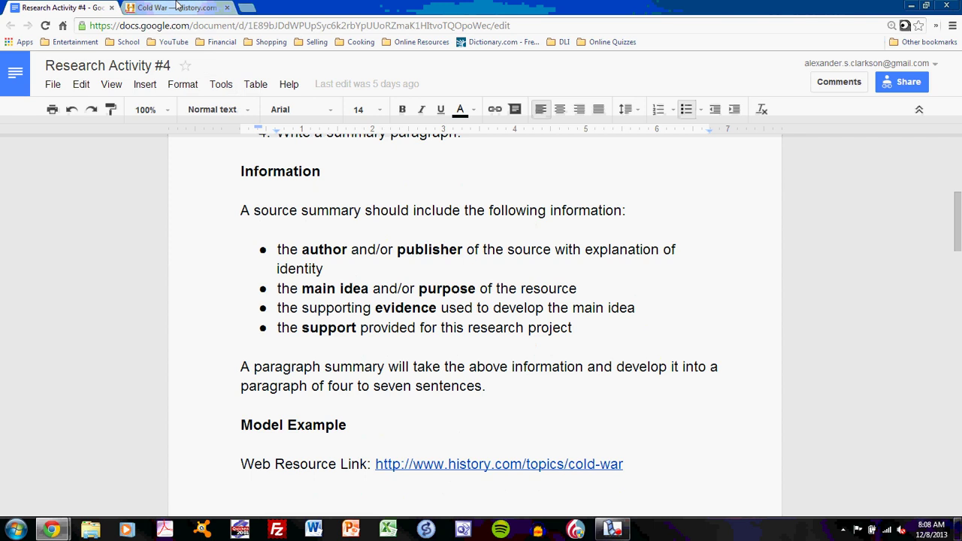
# Read through the Cold War article's Space Race and Red Scare sections
pyautogui.click(179, 7)
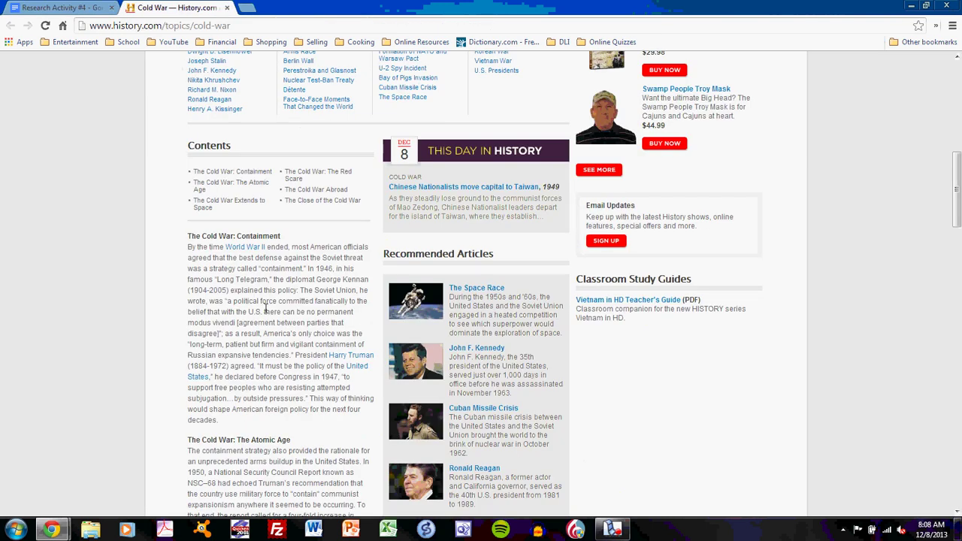
pyautogui.scroll(-3, 265, 308)
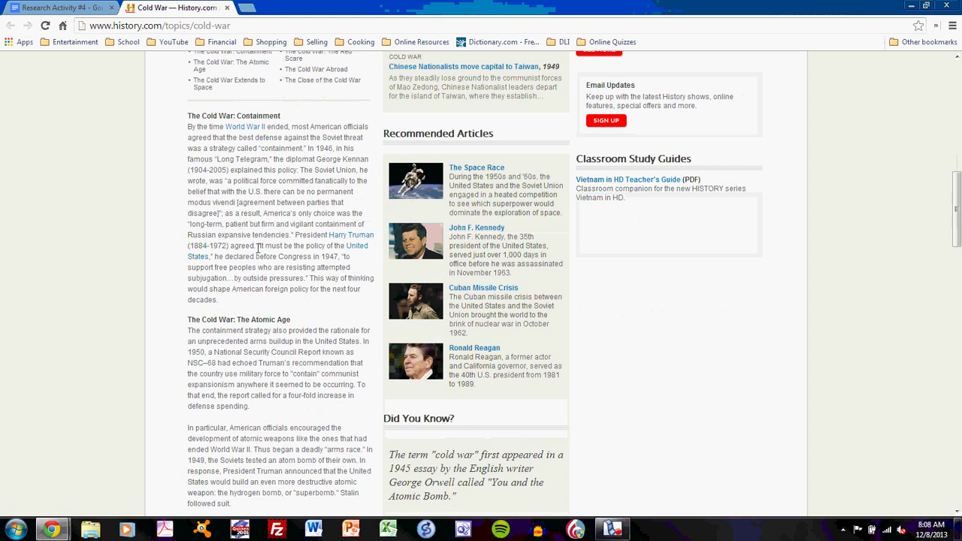
pyautogui.scroll(-2, 269, 306)
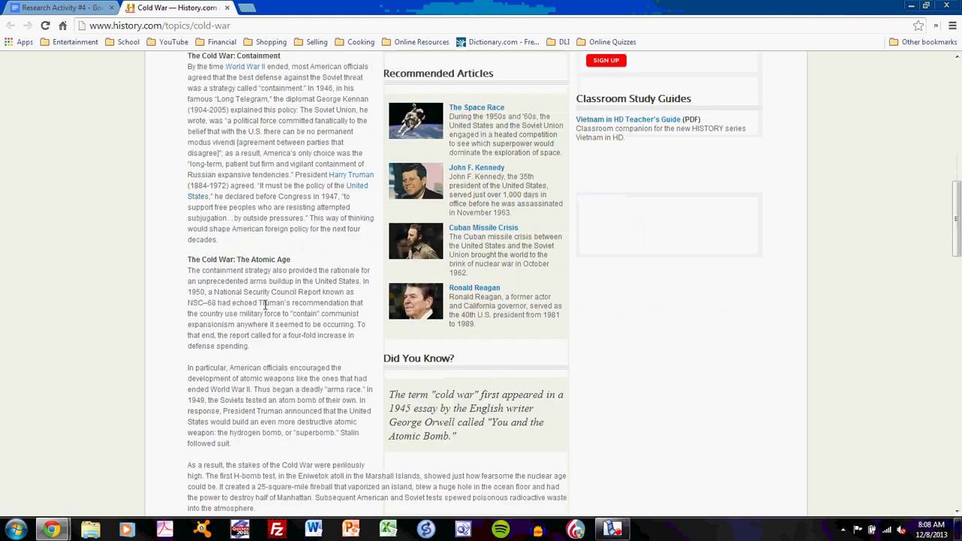
pyautogui.scroll(-3, 265, 304)
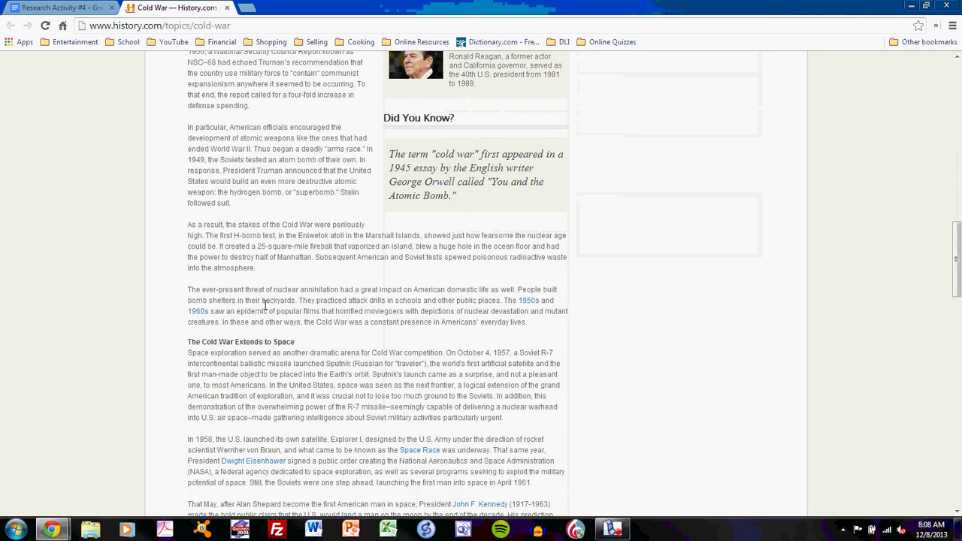
pyautogui.scroll(-1, 265, 305)
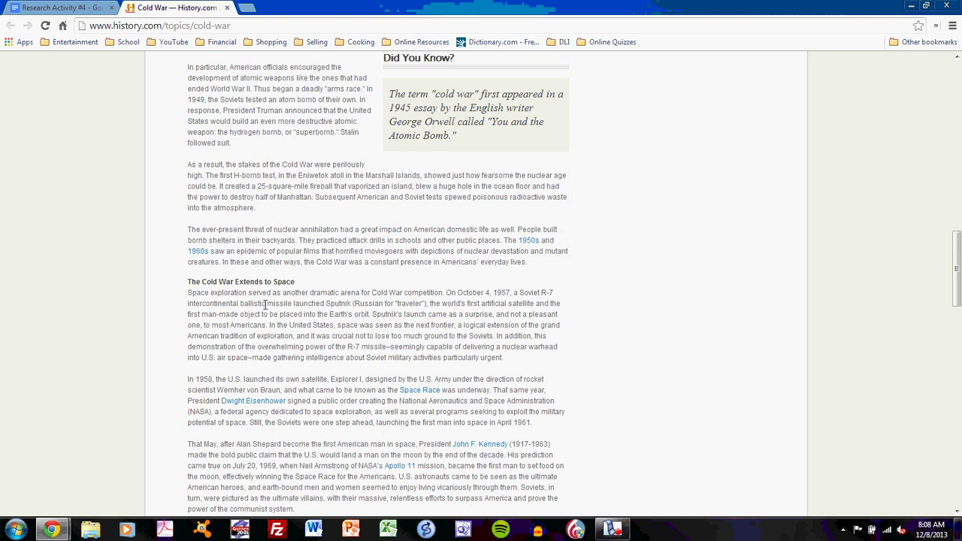
pyautogui.scroll(-4, 266, 304)
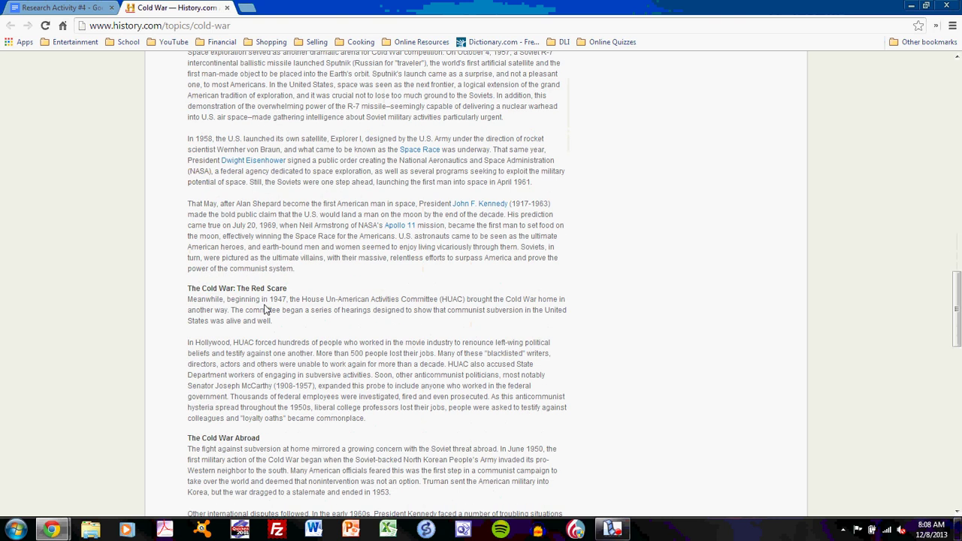
pyautogui.click(90, 12)
# Scroll down to the completed summary answers and paragraph in the Research Activity #4 doc
pyautogui.scroll(-10, 441, 331)
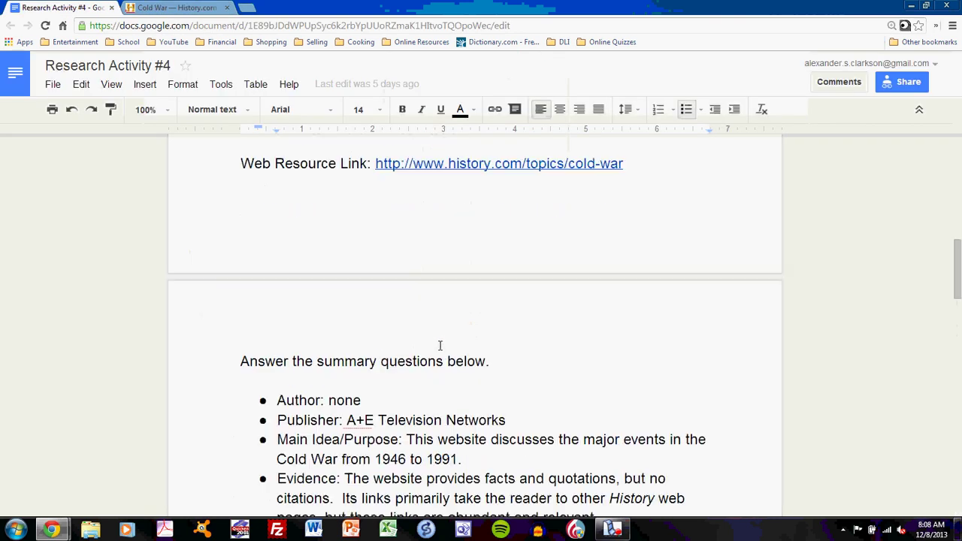
pyautogui.scroll(-1, 437, 346)
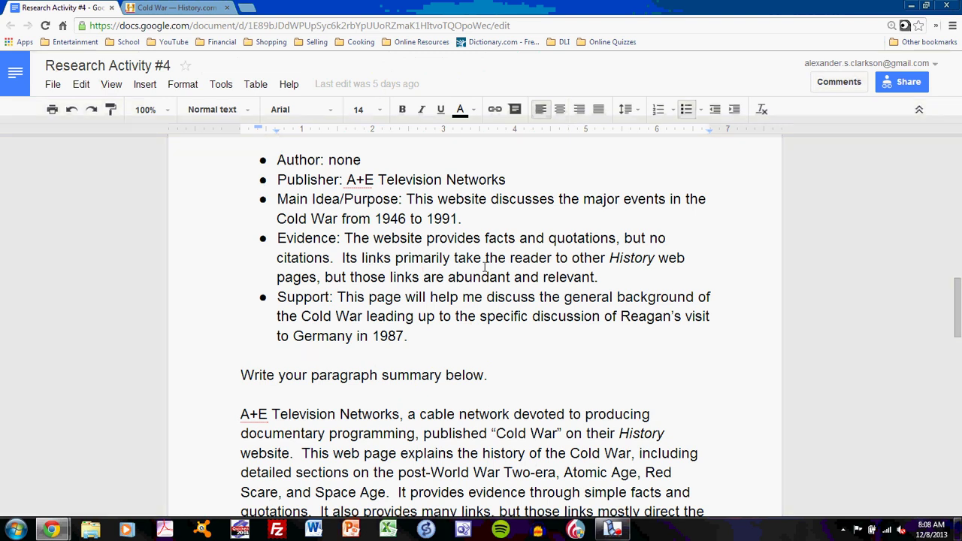
pyautogui.click(173, 9)
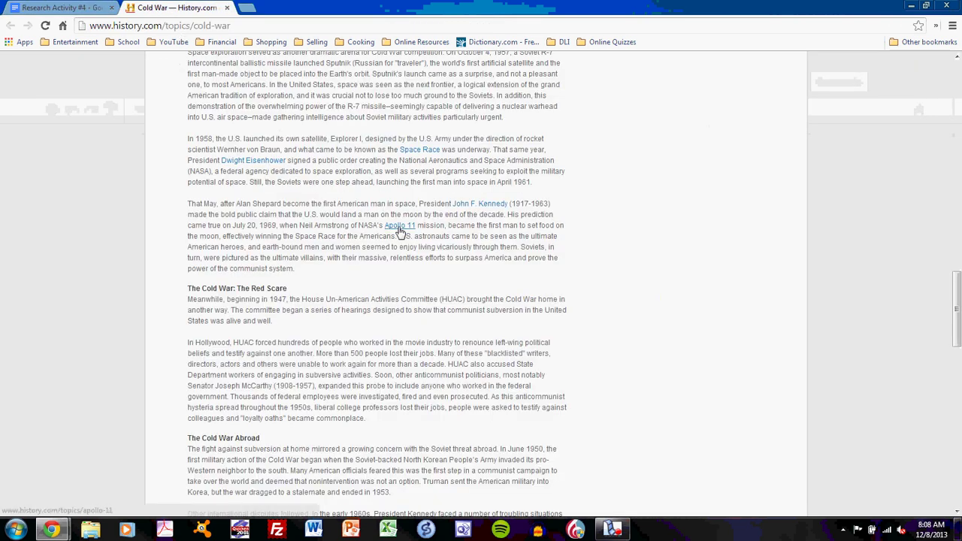
# Open the John F. Kennedy article in a new tab, then return to the Cold War article
pyautogui.rightClick(474, 205)
pyautogui.click(487, 213)
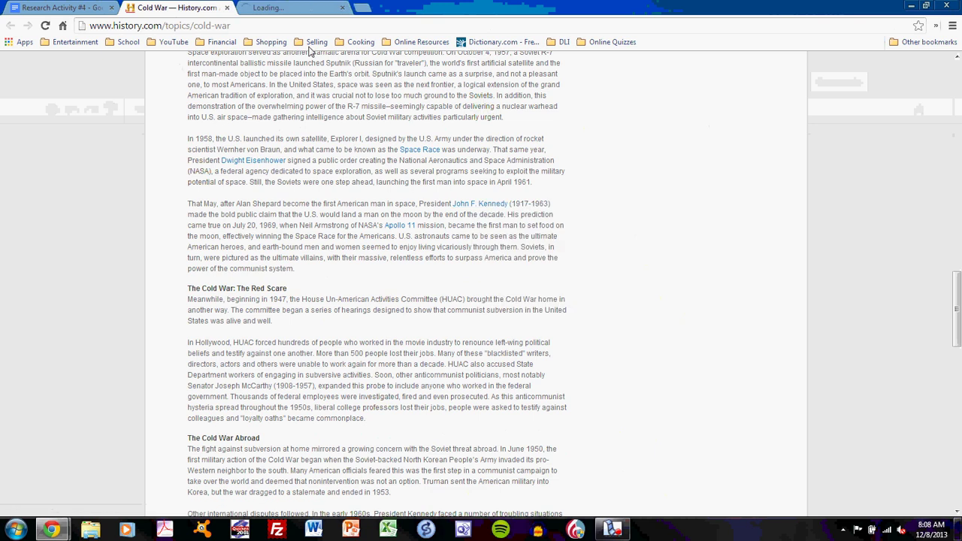
pyautogui.click(294, 9)
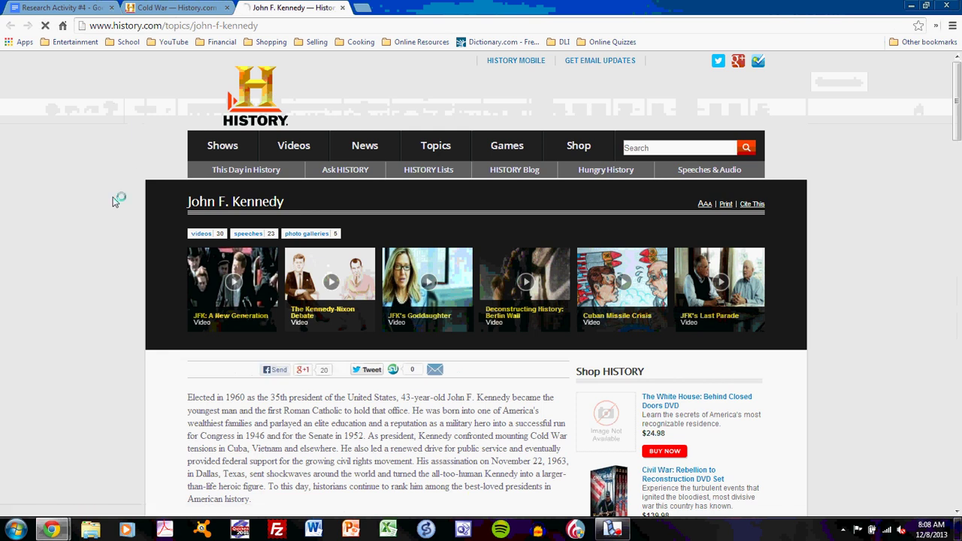
pyautogui.click(176, 7)
pyautogui.scroll(5, 336, 219)
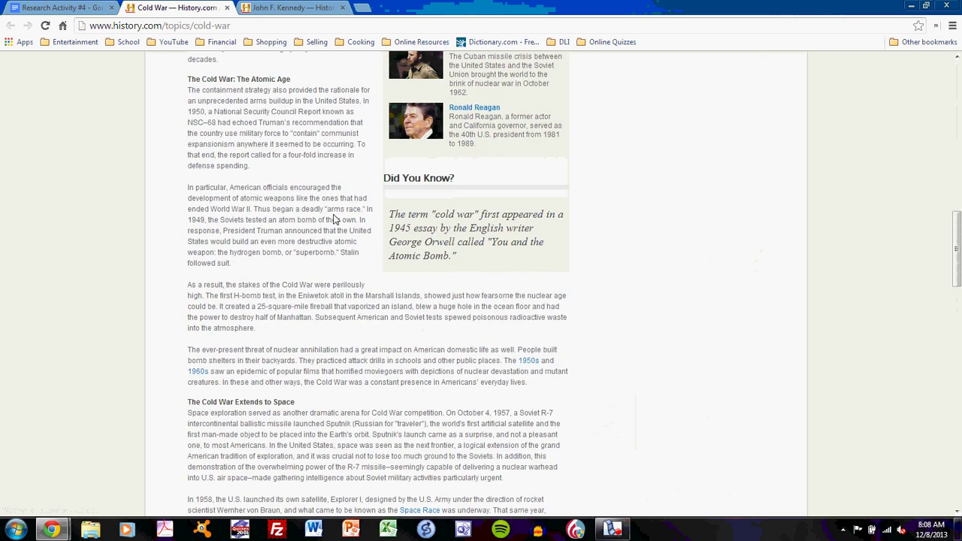
pyautogui.scroll(2, 333, 217)
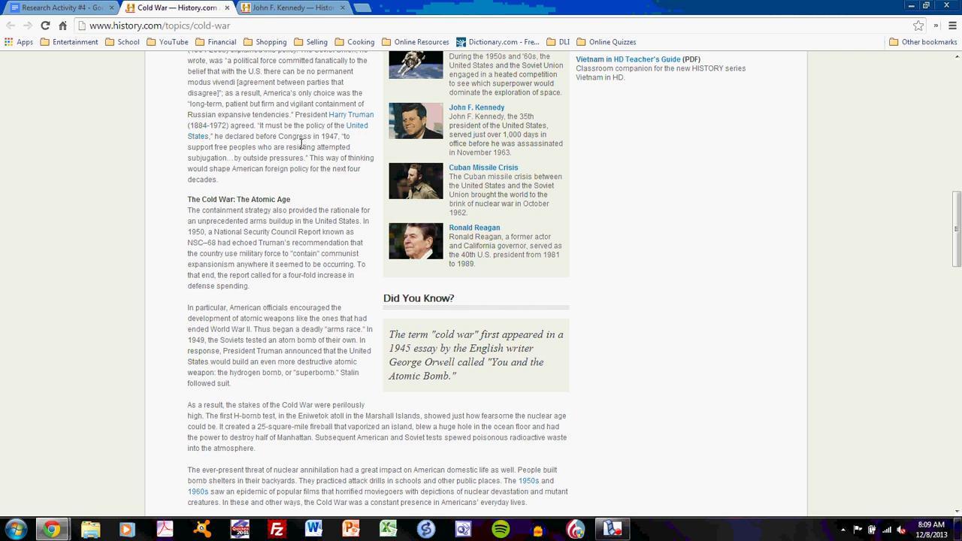
# Scroll up in the doc to recheck the Model Example's Web Resource Link
pyautogui.click(60, 7)
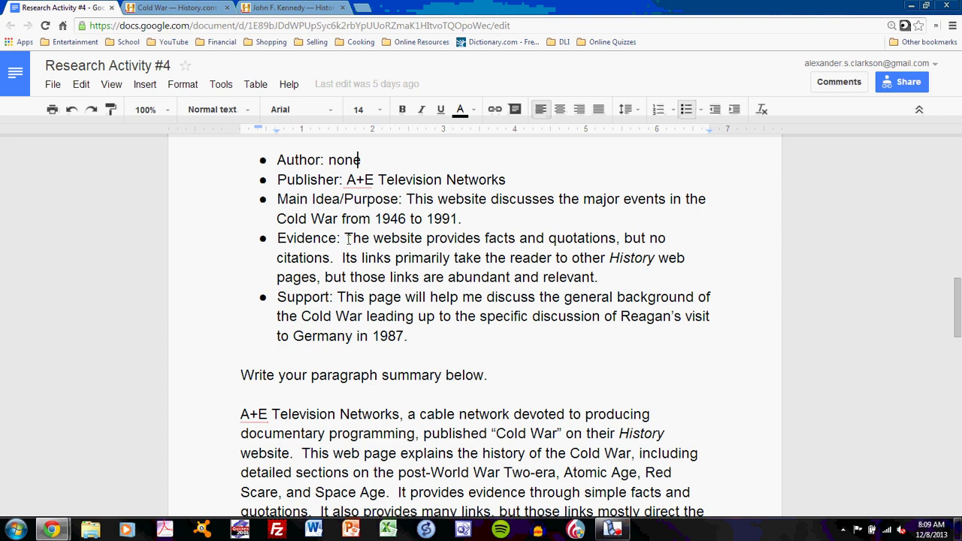
pyautogui.scroll(3, 341, 242)
pyautogui.scroll(3, 341, 242)
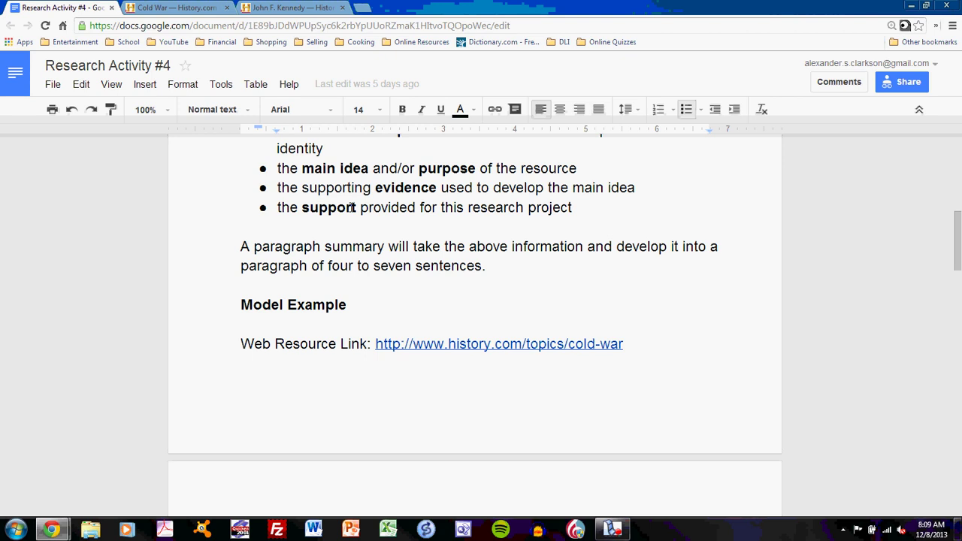
pyautogui.click(202, 15)
# Scroll back up to the History.com Cold War article's title and opening paragraph
pyautogui.scroll(5, 325, 205)
pyautogui.scroll(3, 341, 208)
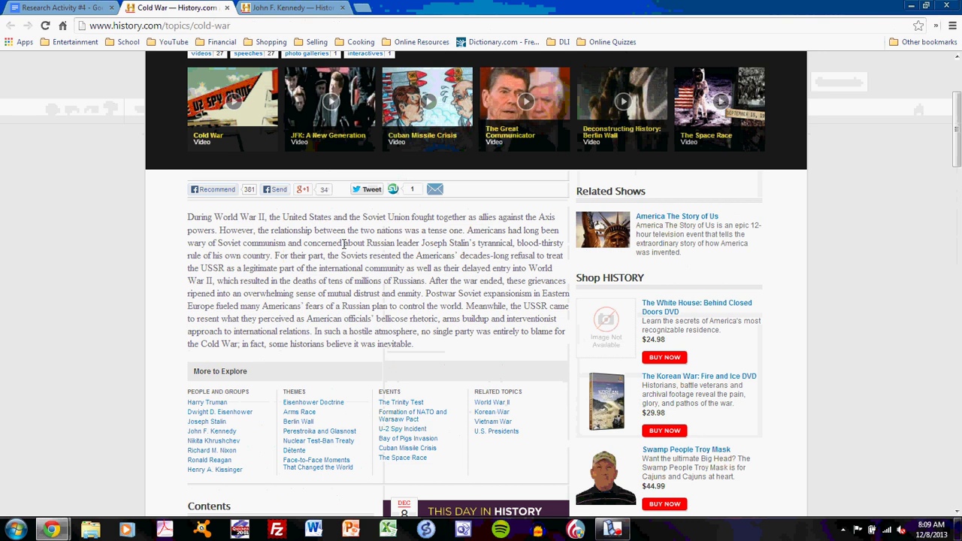
pyautogui.scroll(-1, 344, 244)
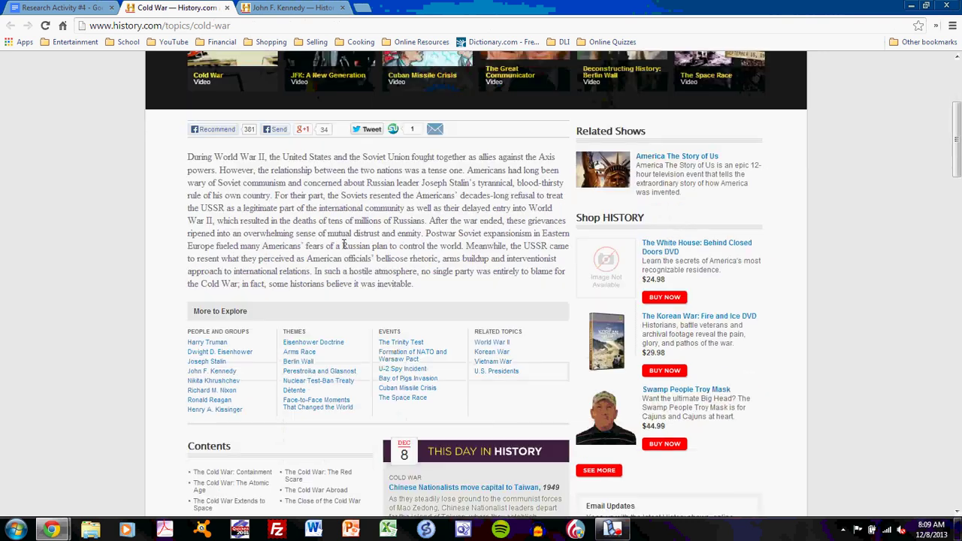
pyautogui.scroll(2, 343, 244)
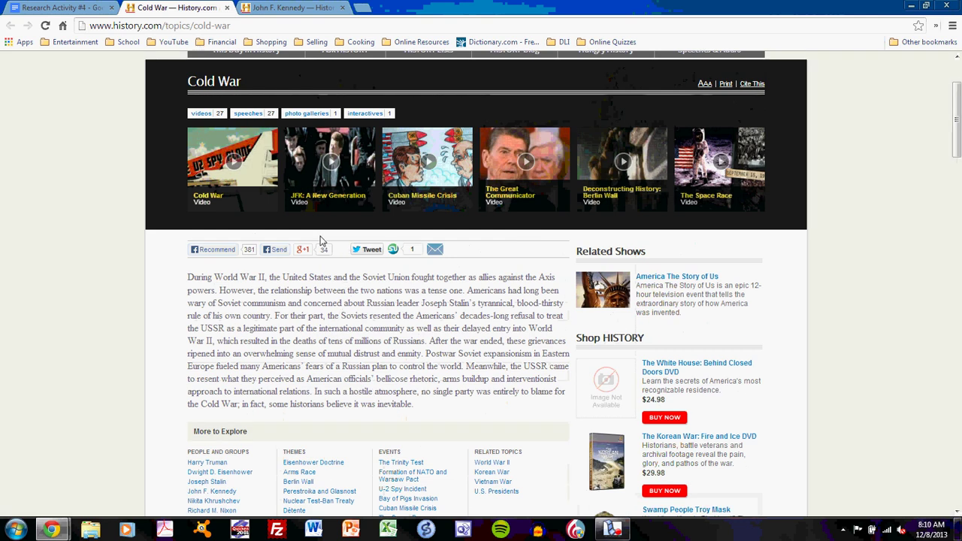
pyautogui.click(70, 9)
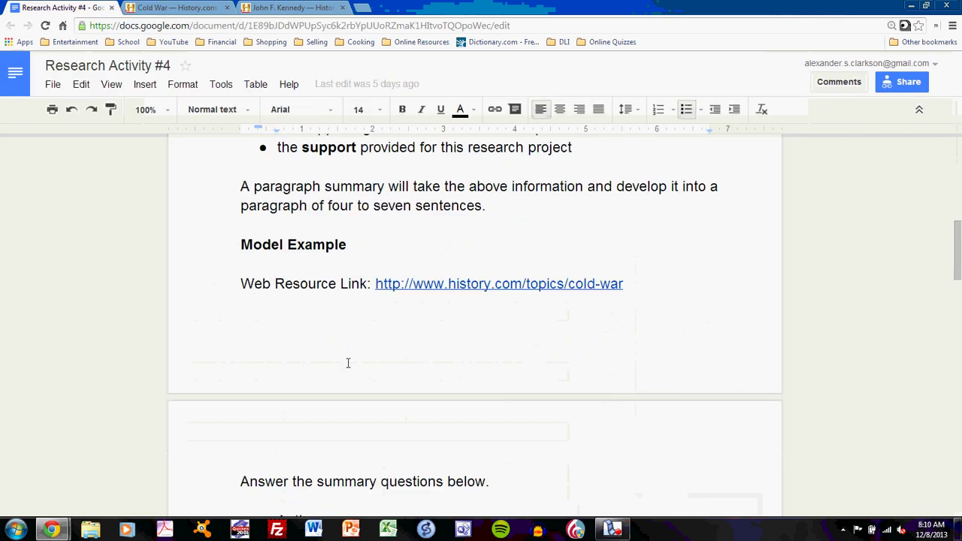
pyautogui.scroll(-5, 348, 359)
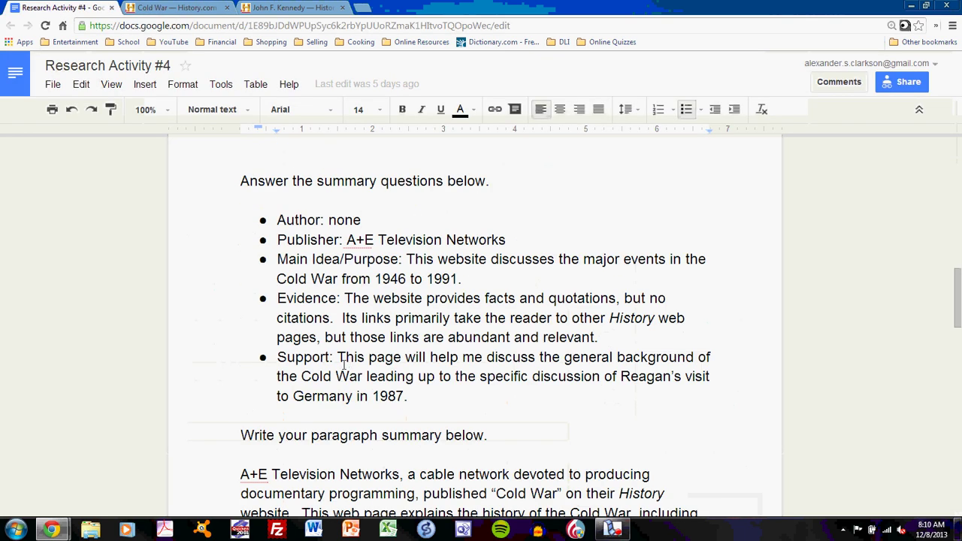
pyautogui.scroll(-1, 346, 366)
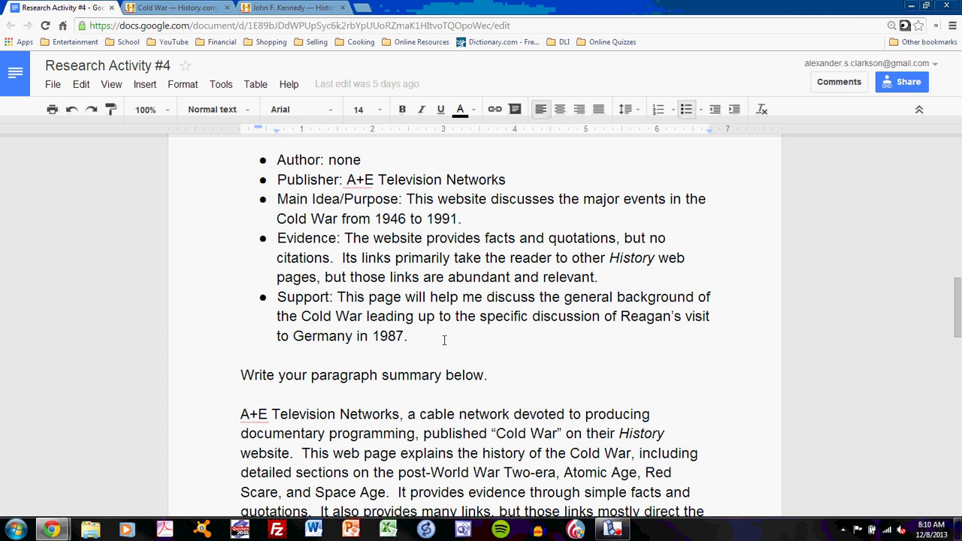
pyautogui.scroll(1, 421, 325)
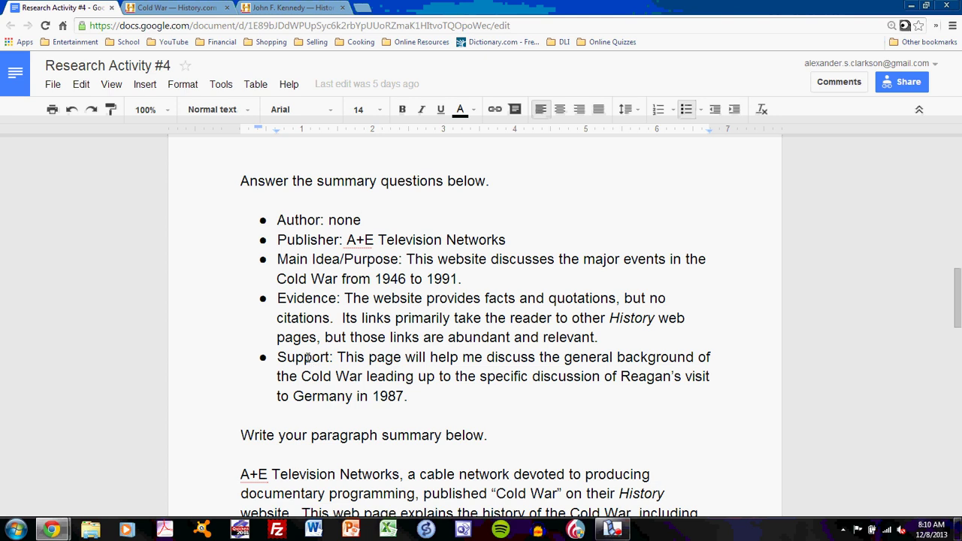
pyautogui.scroll(-3, 311, 358)
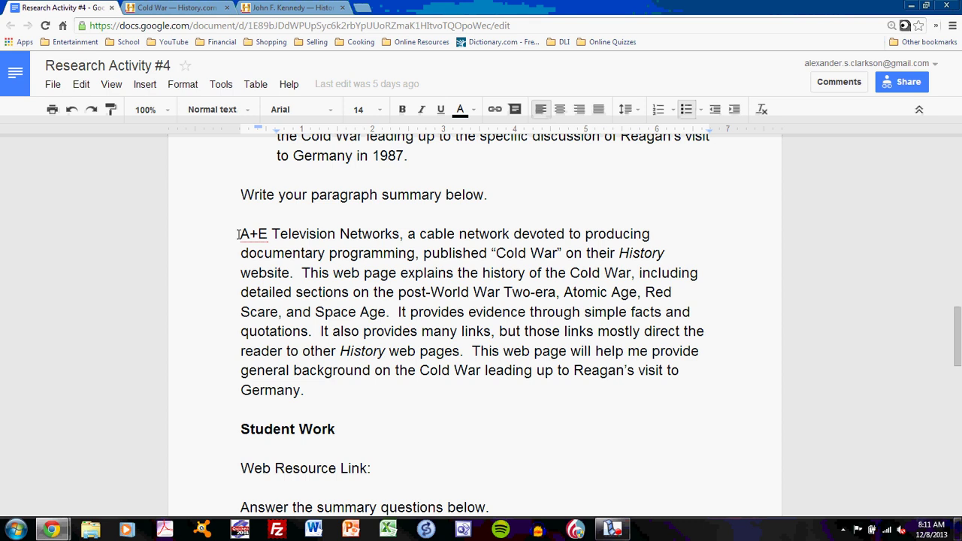
# Comment 'Identify the author/publisher, who they are, and what they produced.' on the summary's opening sentence
pyautogui.moveTo(237, 234); pyautogui.dragTo(406, 256)
pyautogui.moveTo(304, 265); pyautogui.dragTo(295, 270)
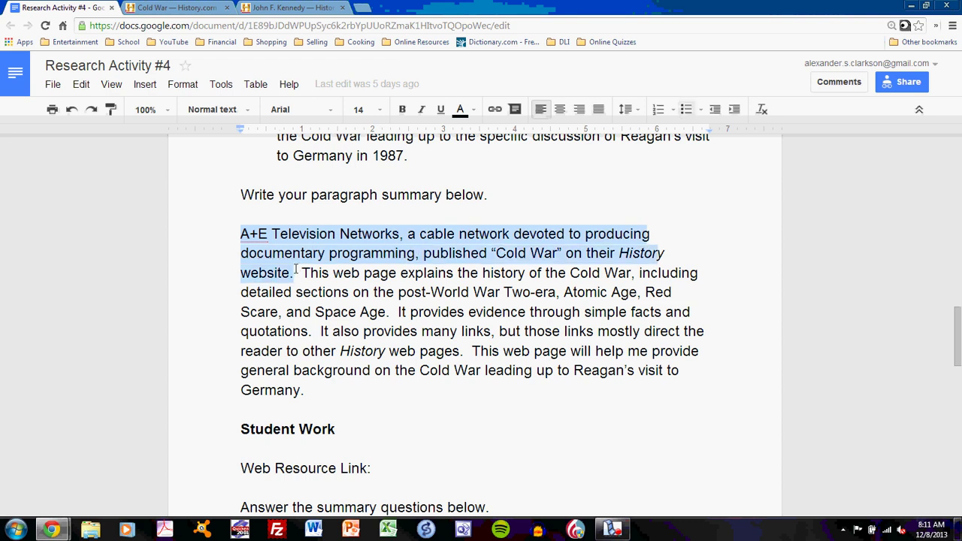
pyautogui.hotkey('ctrl', 'alt', 'm')
pyautogui.write('Id')
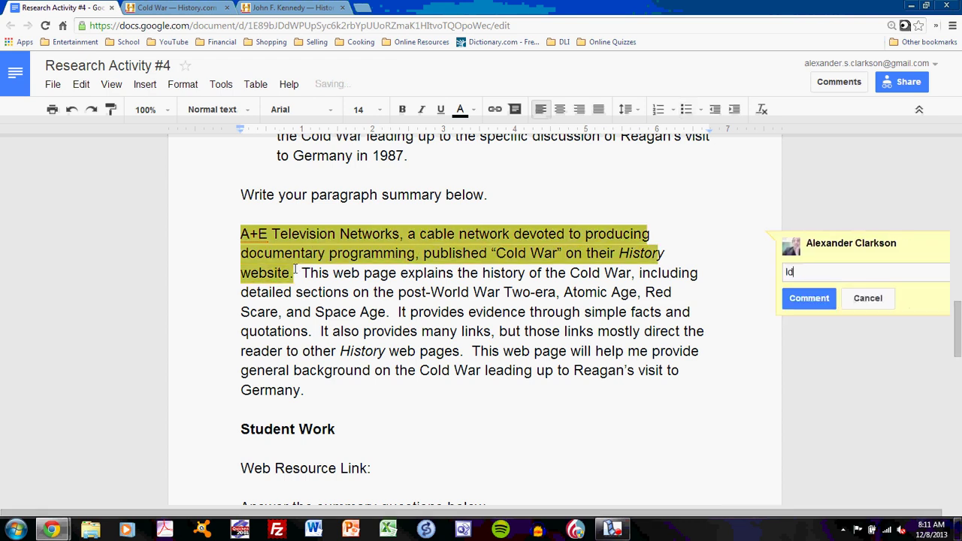
pyautogui.write('entify the ')
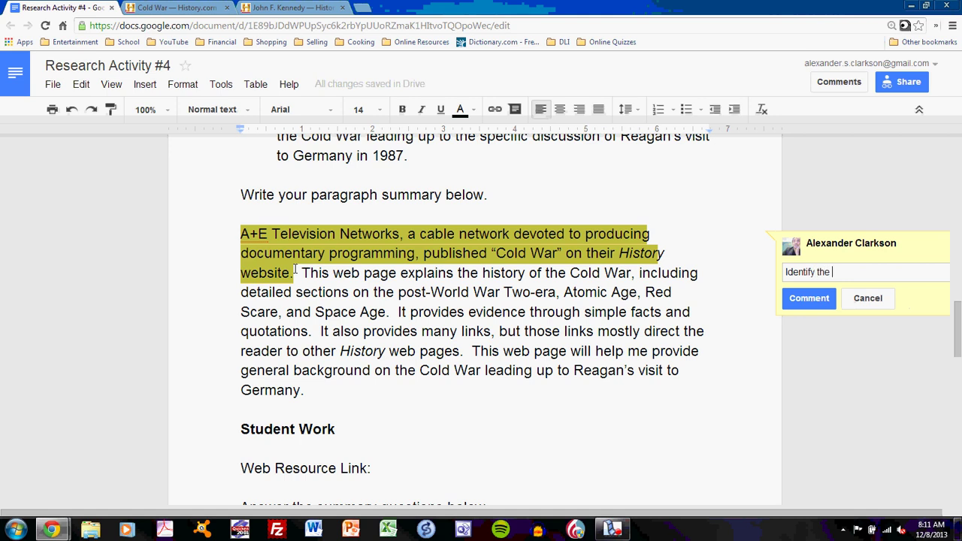
pyautogui.write('author/publisher, who they a')
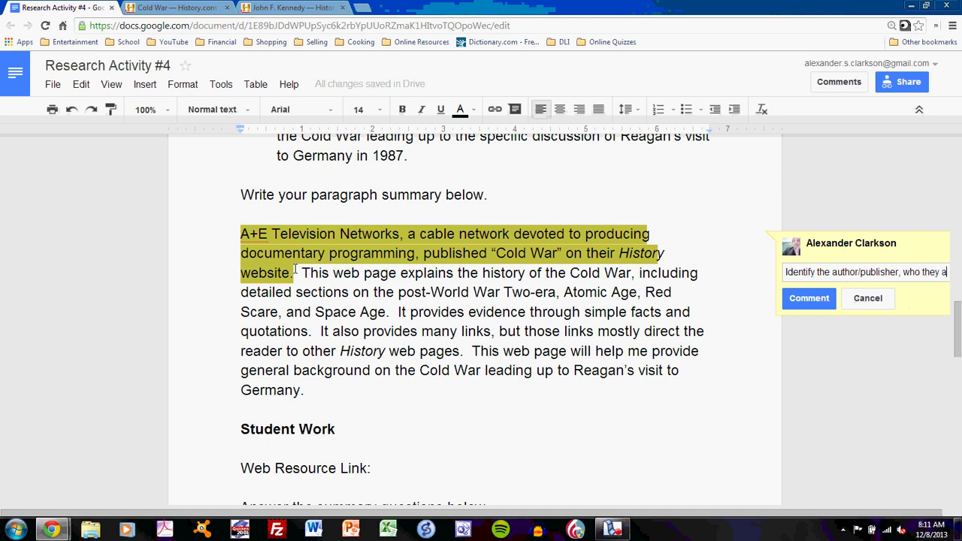
pyautogui.write('re, and what')
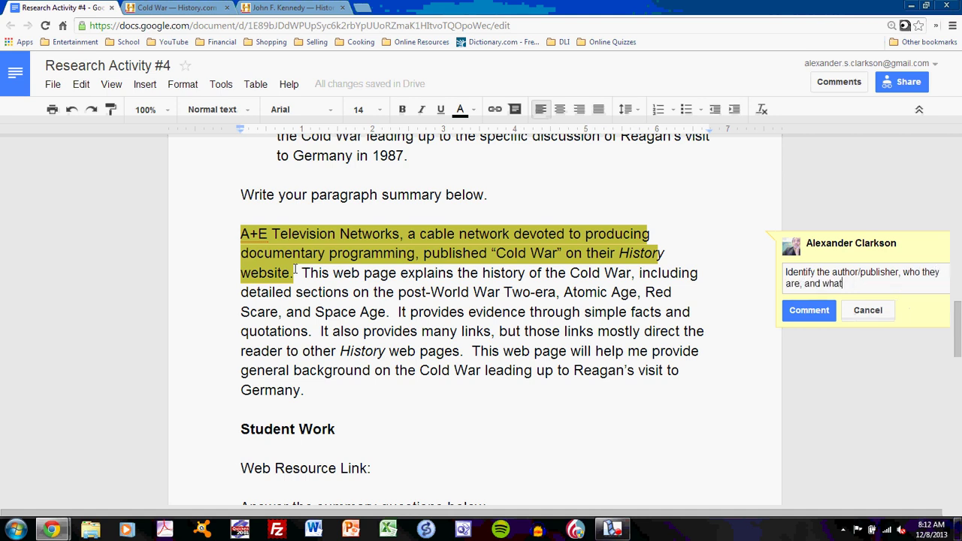
pyautogui.write(' they produced.')
pyautogui.hotkey('ctrl', 'Return')
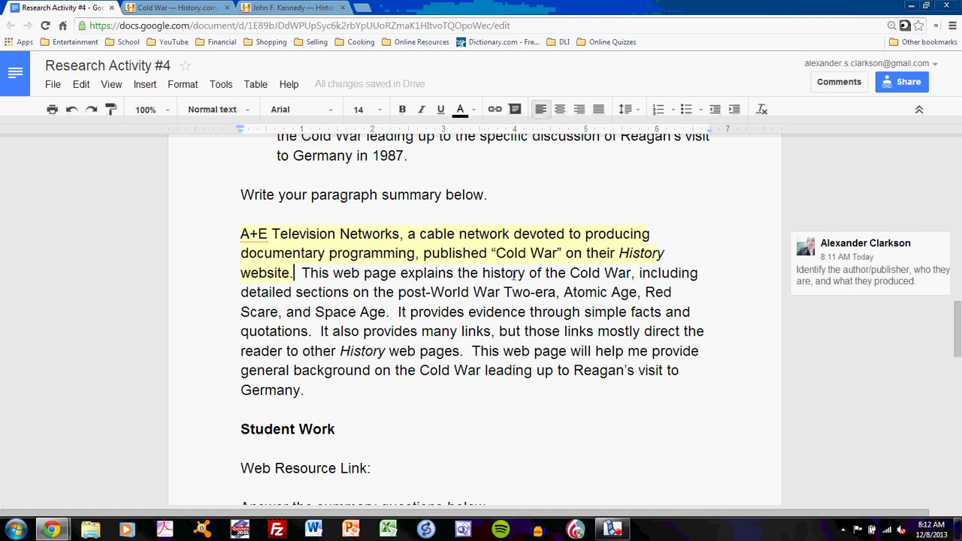
# Comment 'Be sure to include the title of the resource.' on the 'Cold War' title
pyautogui.moveTo(562, 254); pyautogui.dragTo(490, 254)
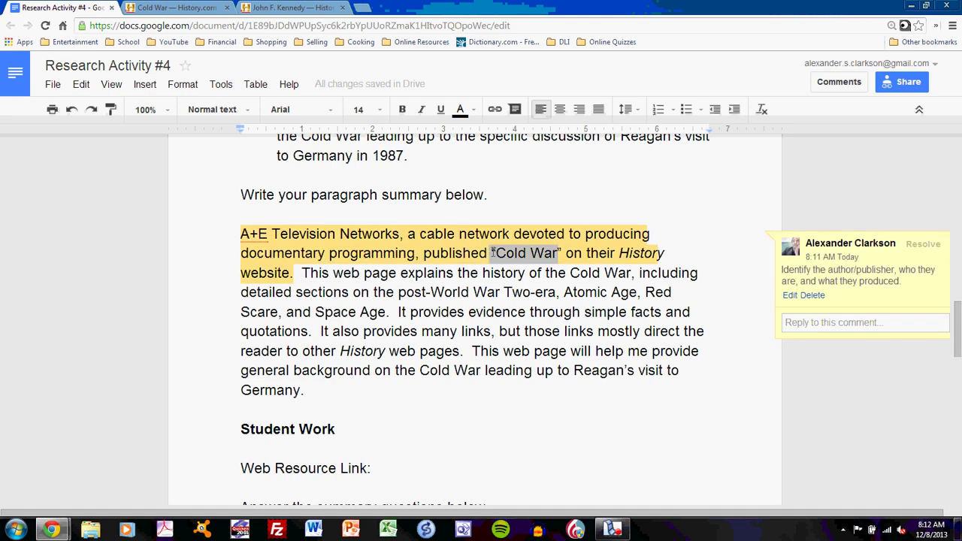
pyautogui.hotkey('ctrl', 'alt', 'm')
pyautogui.write('Be sure ')
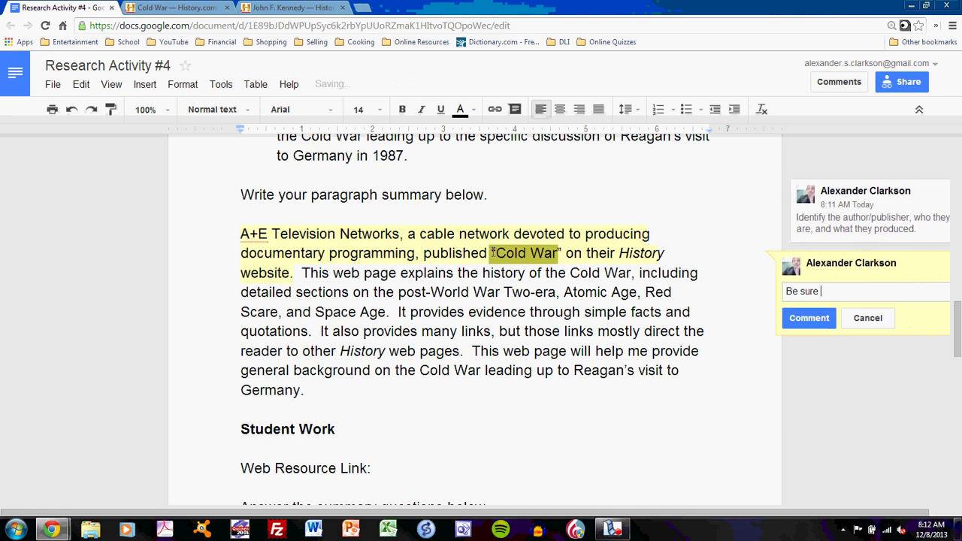
pyautogui.write('to include th')
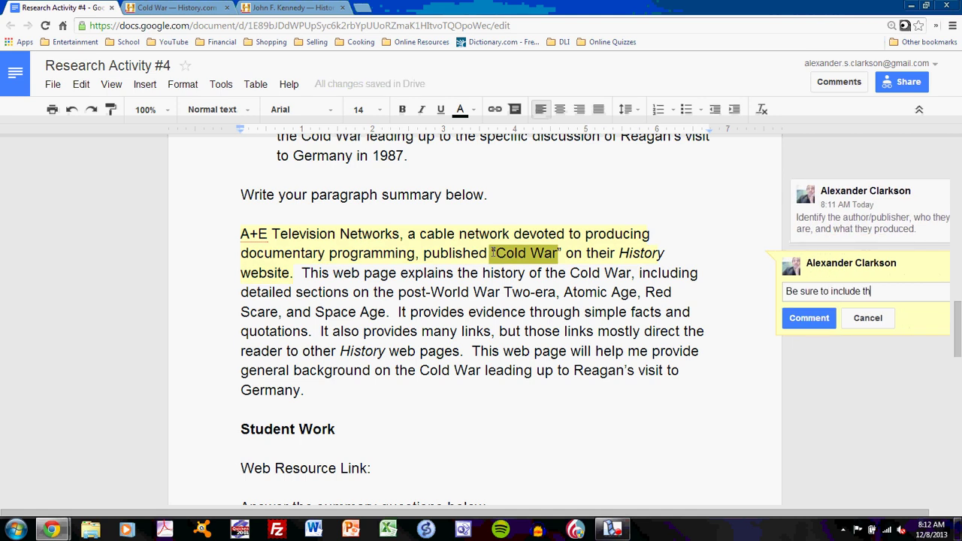
pyautogui.write('e title of the resource.')
pyautogui.hotkey('ctrl', 'Return')
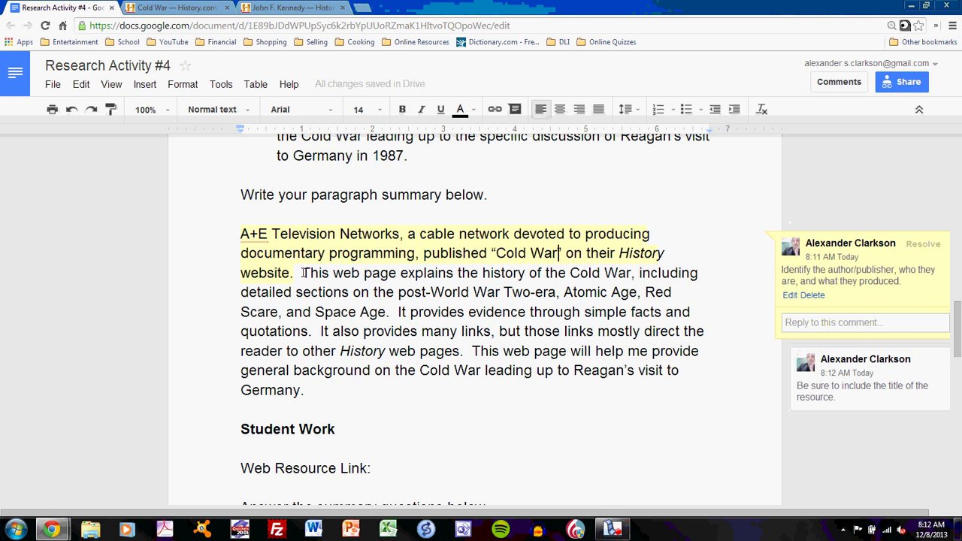
# Comment 'Explain what information the resource provides.' on the sentence about the page's sections
pyautogui.moveTo(303, 272); pyautogui.dragTo(386, 311)
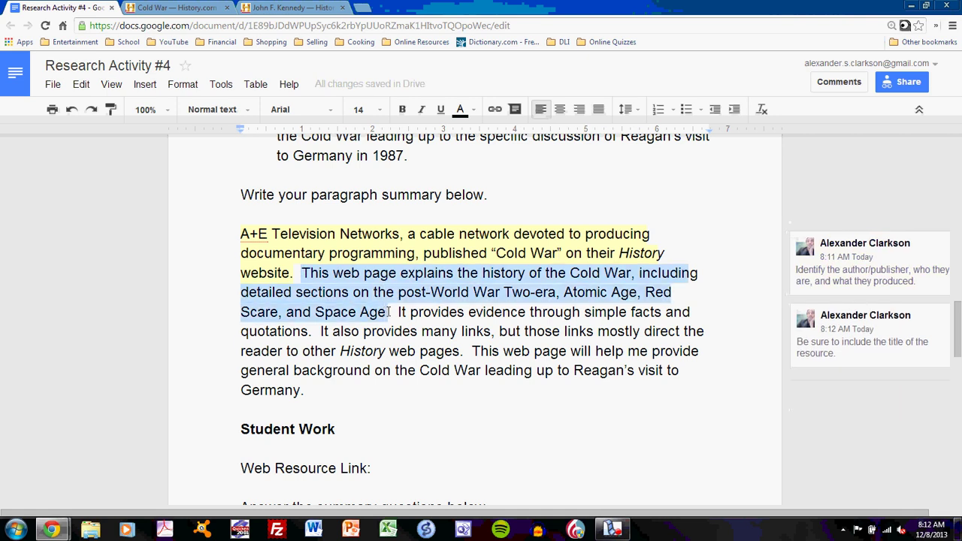
pyautogui.hotkey('ctrl', 'alt', 'm')
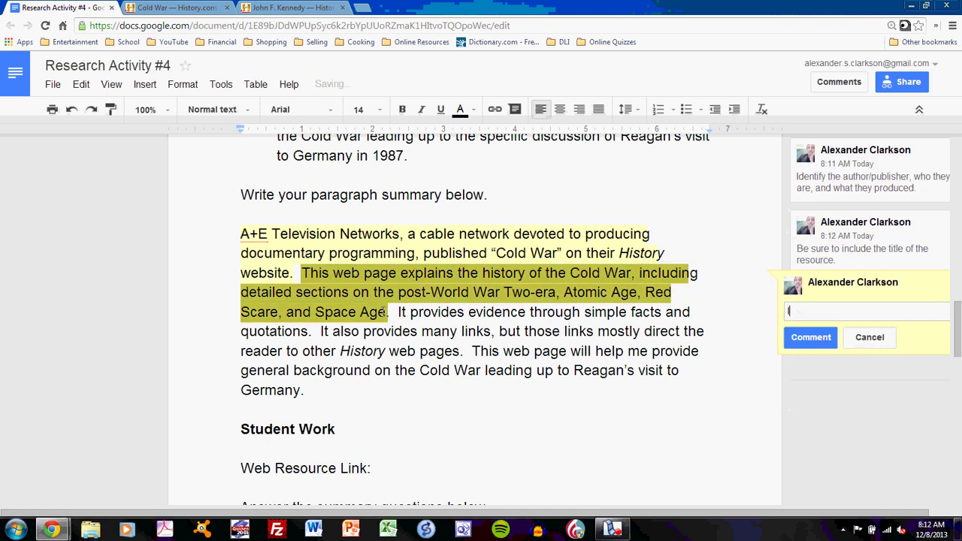
pyautogui.write('Explain what the resource prov')
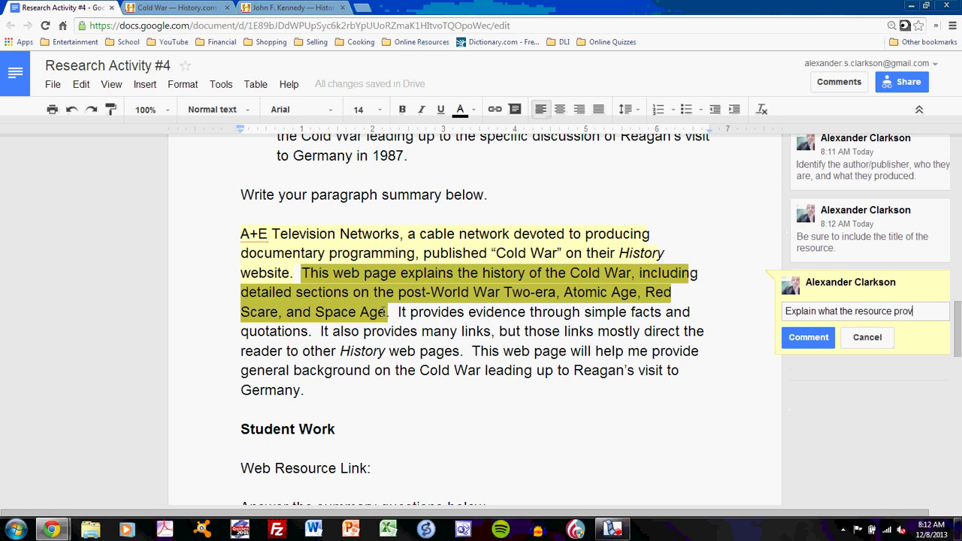
pyautogui.write('ides.')
pyautogui.hotkey('ctrl', 'Left')
pyautogui.hotkey('ctrl', 'Left')
pyautogui.hotkey('ctrl', 'Left')
pyautogui.write('information')
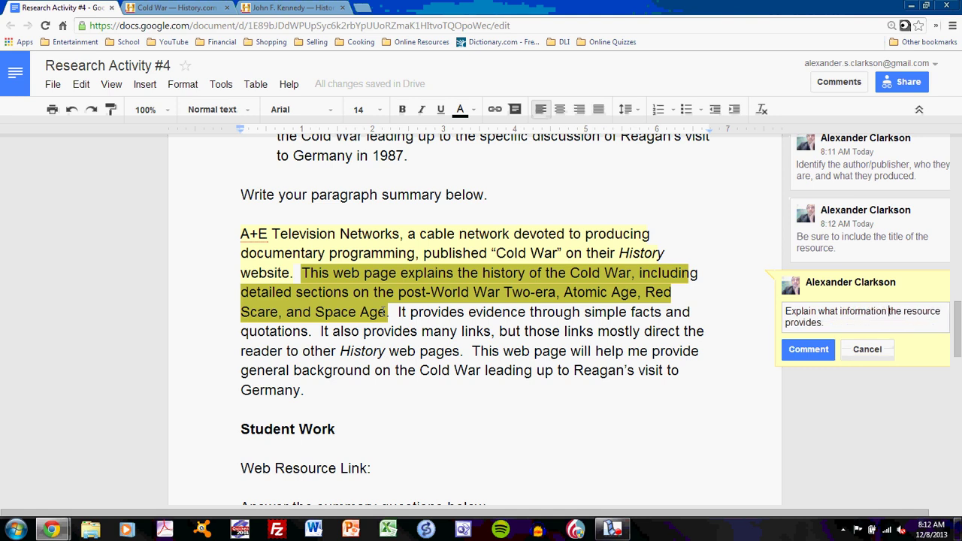
pyautogui.hotkey('ctrl', 'Return')
pyautogui.click(388, 312)
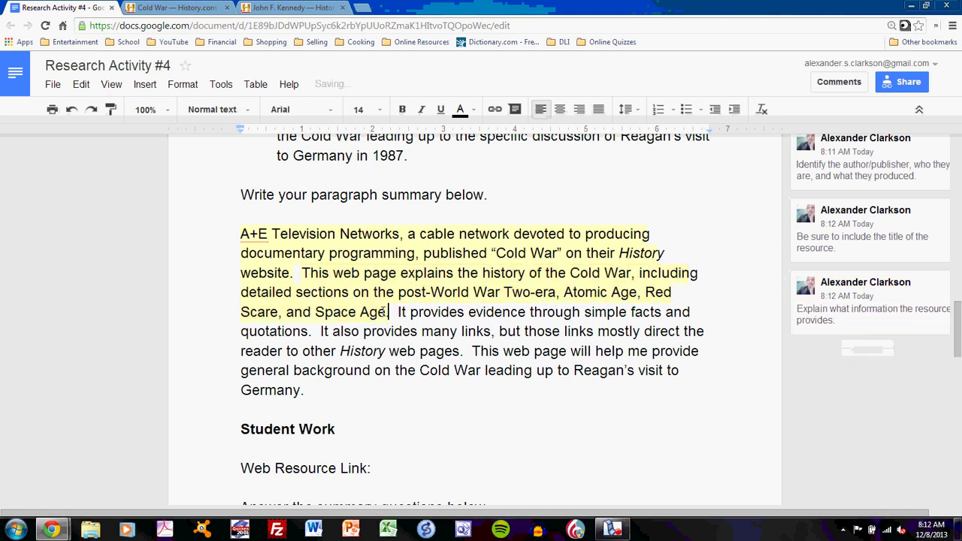
# Comment on the evidence sentences asking to discuss evidence type and presence or absence of external links
pyautogui.moveTo(397, 312); pyautogui.dragTo(455, 351)
pyautogui.hotkey('ctrl', 'alt', 'm')
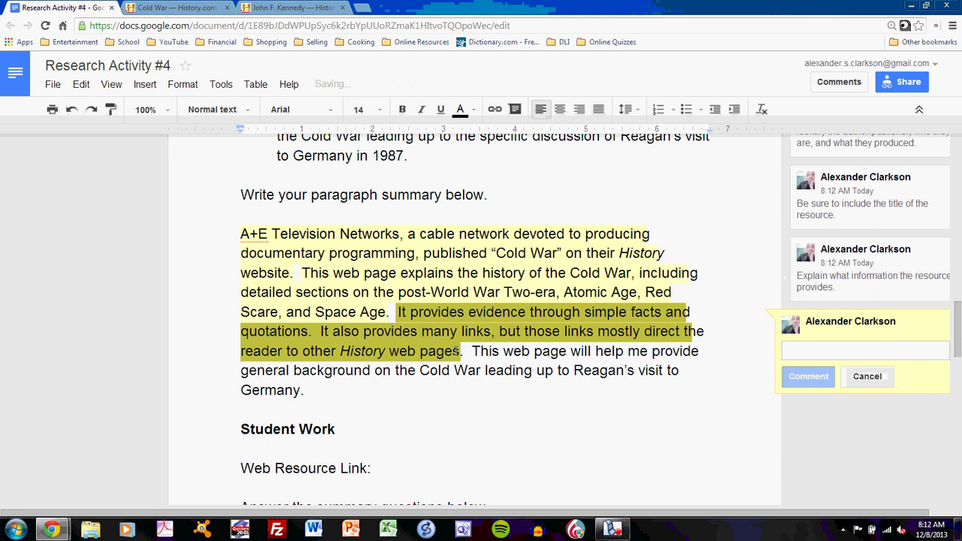
pyautogui.write('Discuss the ')
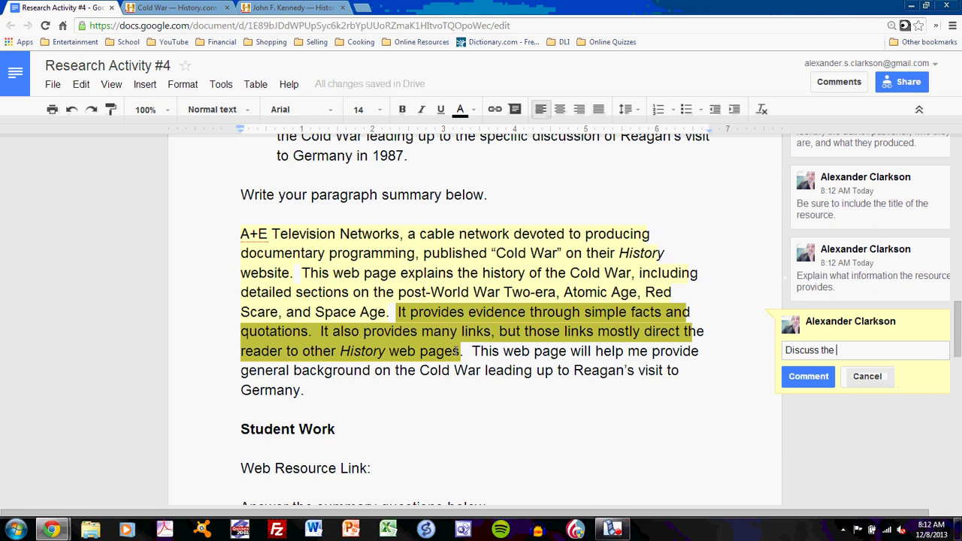
pyautogui.write('evidence')
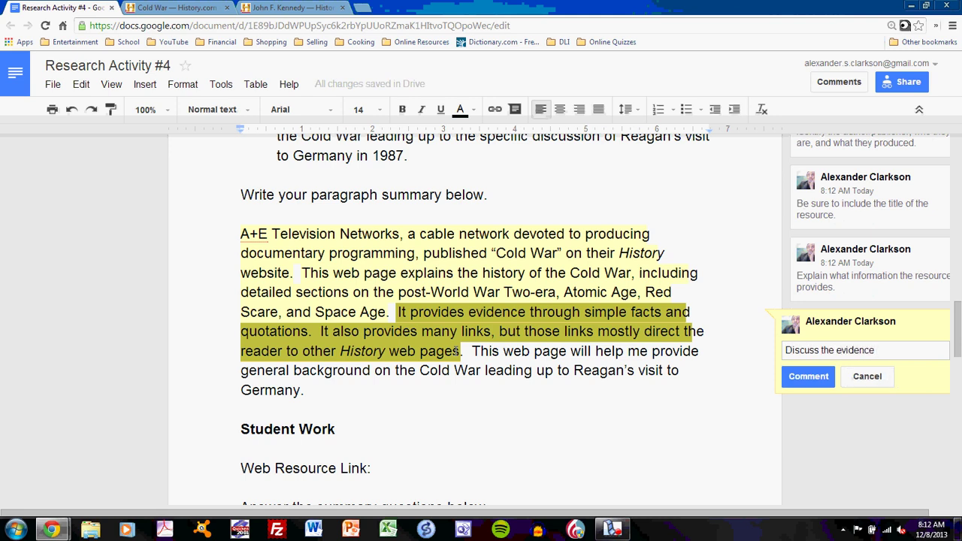
pyautogui.write(' of the resource, in')
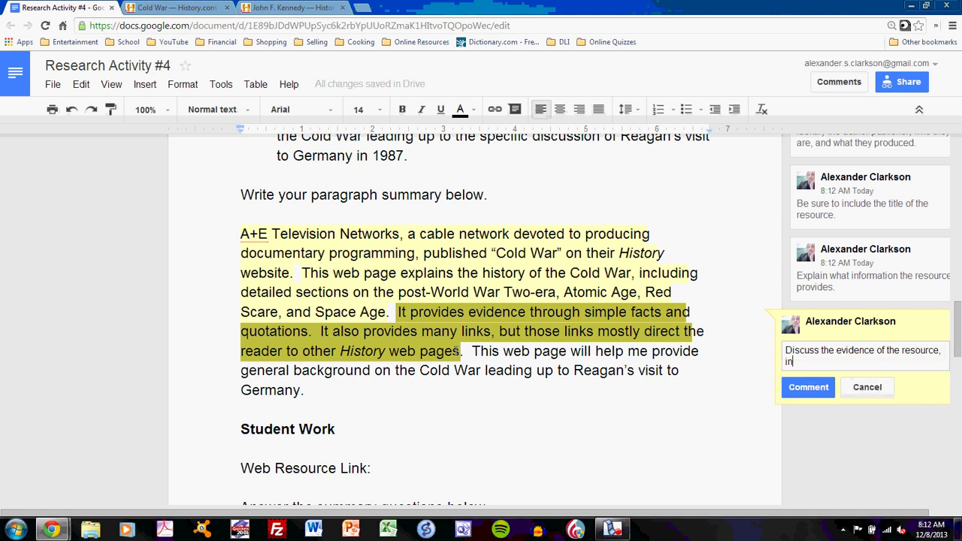
pyautogui.write('cluding the t')
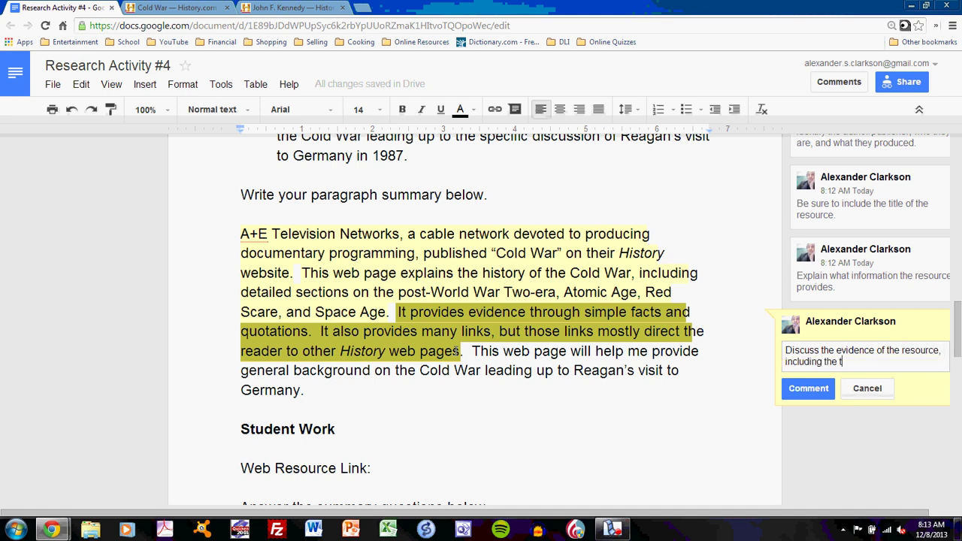
pyautogui.write('ype of evidence and prese')
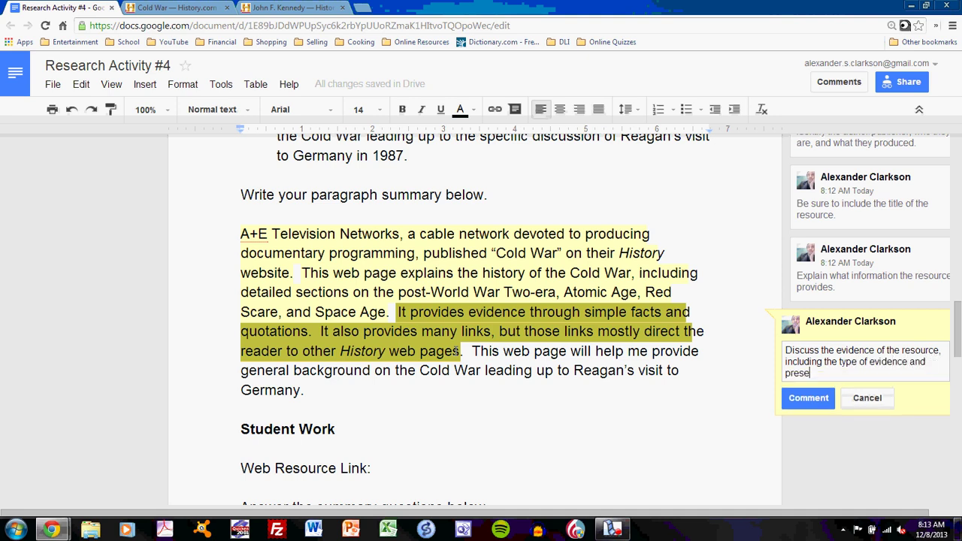
pyautogui.write('nce or absence of extern')
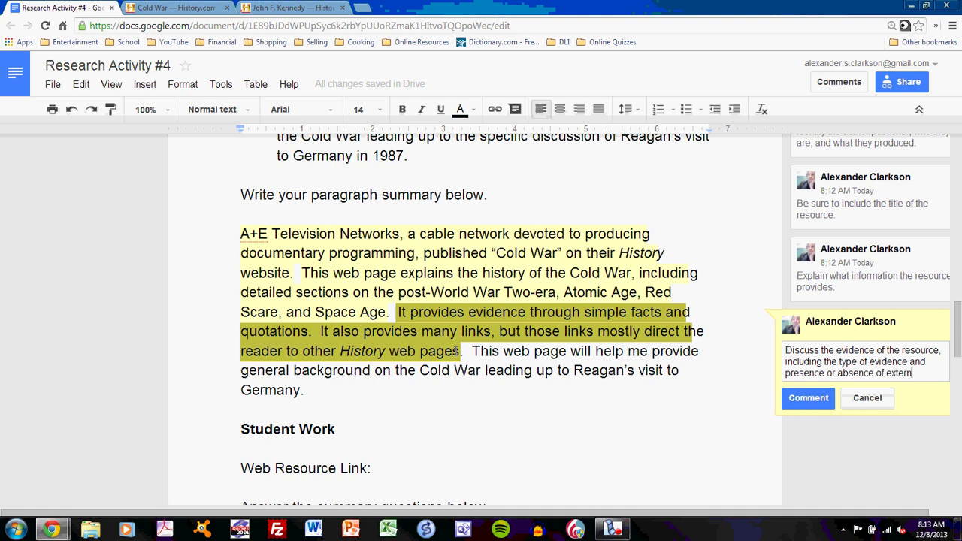
pyautogui.write('al links.')
pyautogui.hotkey('ctrl', 'Return')
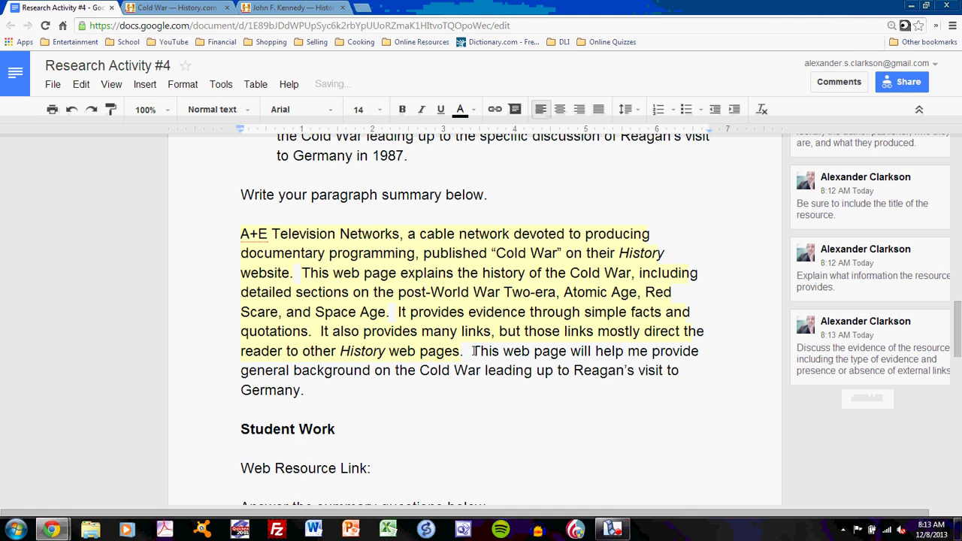
# Comment 'Explain how this resource will help me in my project.' on the summary's final sentence
pyautogui.moveTo(470, 351); pyautogui.dragTo(666, 387)
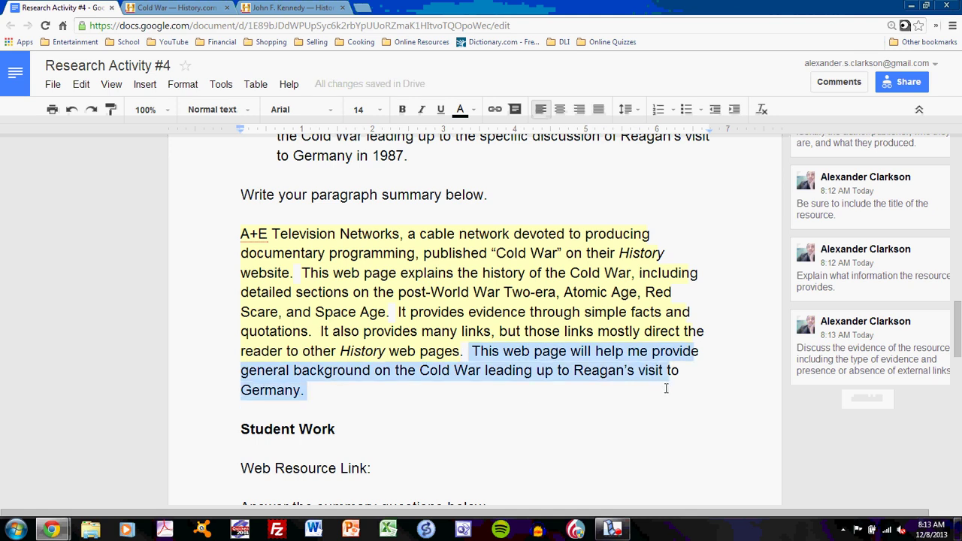
pyautogui.hotkey('ctrl', 'alt', 'm')
pyautogui.write('Explain ')
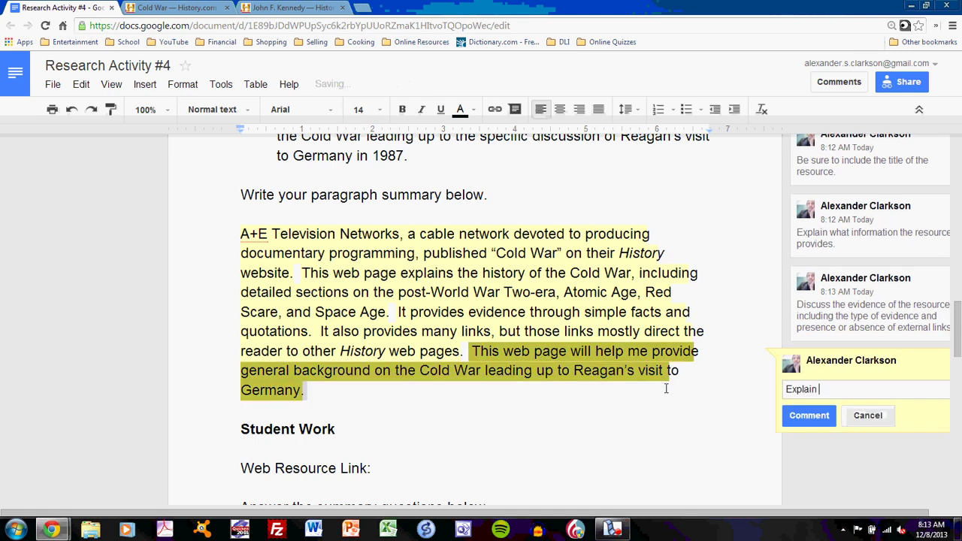
pyautogui.write('how thiu')
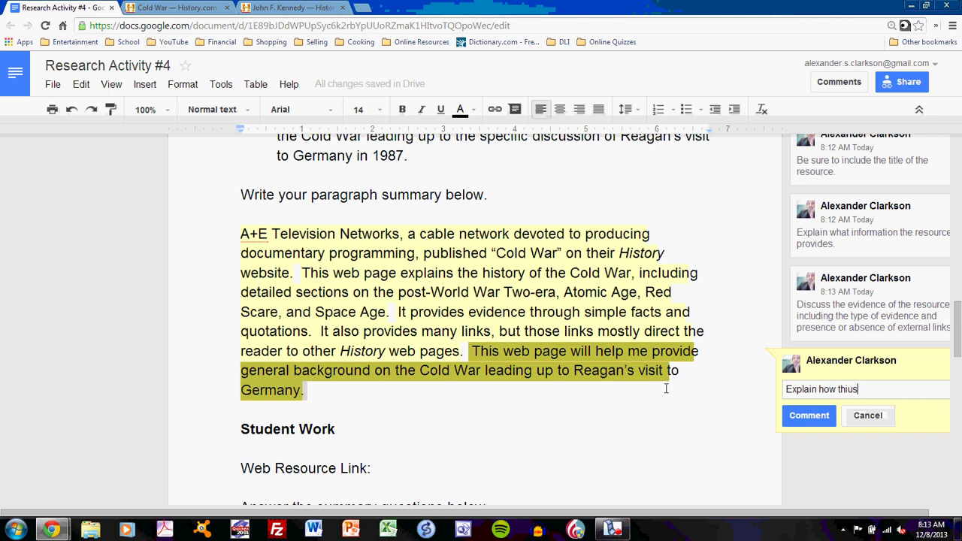
pyautogui.press('BackSpace')
pyautogui.write('s resource will help me')
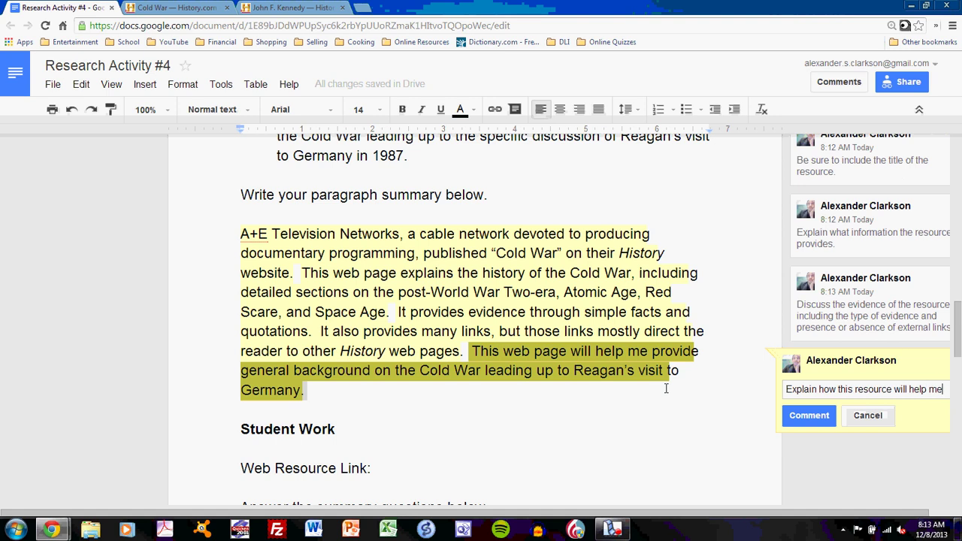
pyautogui.write(' in my pro')
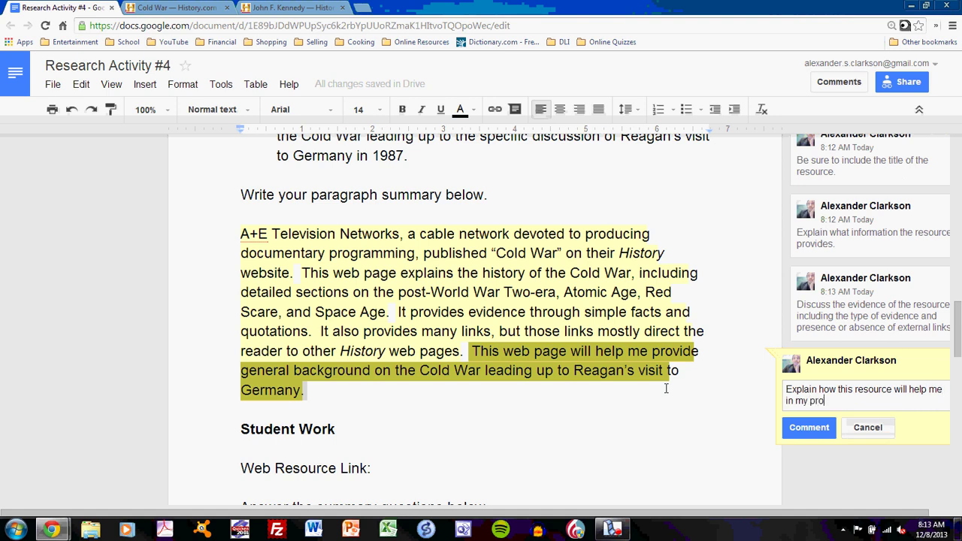
pyautogui.write('ject.')
pyautogui.hotkey('ctrl', 'Return')
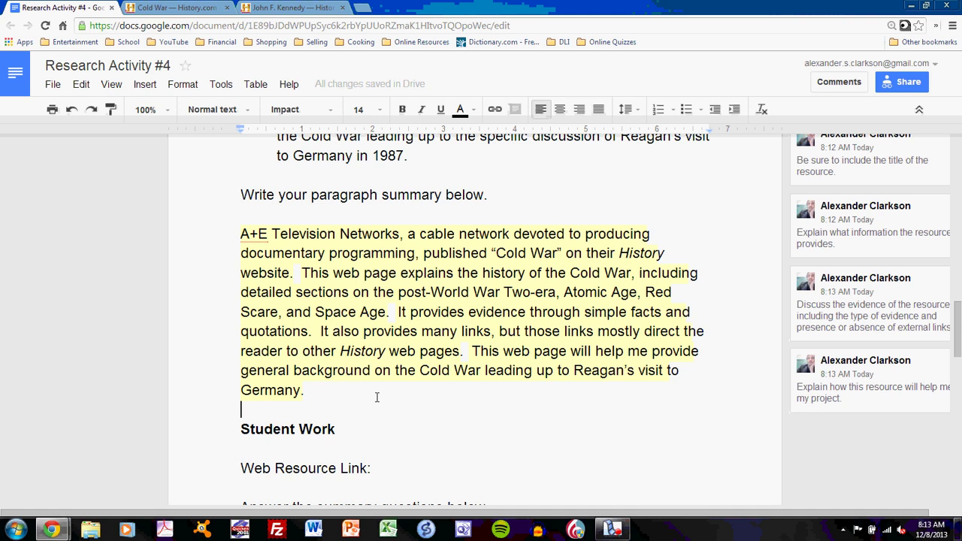
# Scroll down to the blank Student Work section's Web Resource Link, summary bullets and paragraph area
pyautogui.scroll(3, 376, 397)
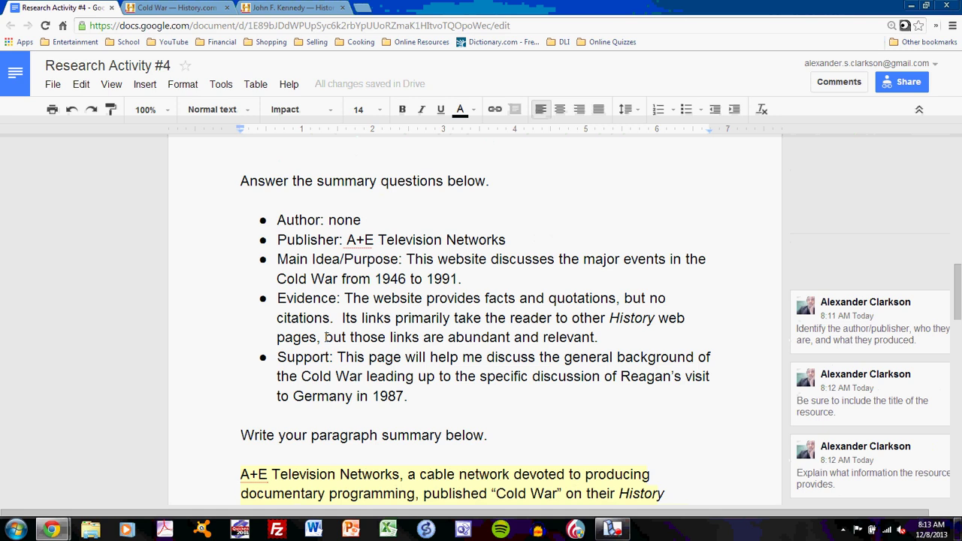
pyautogui.scroll(-2, 325, 337)
pyautogui.scroll(-3, 327, 337)
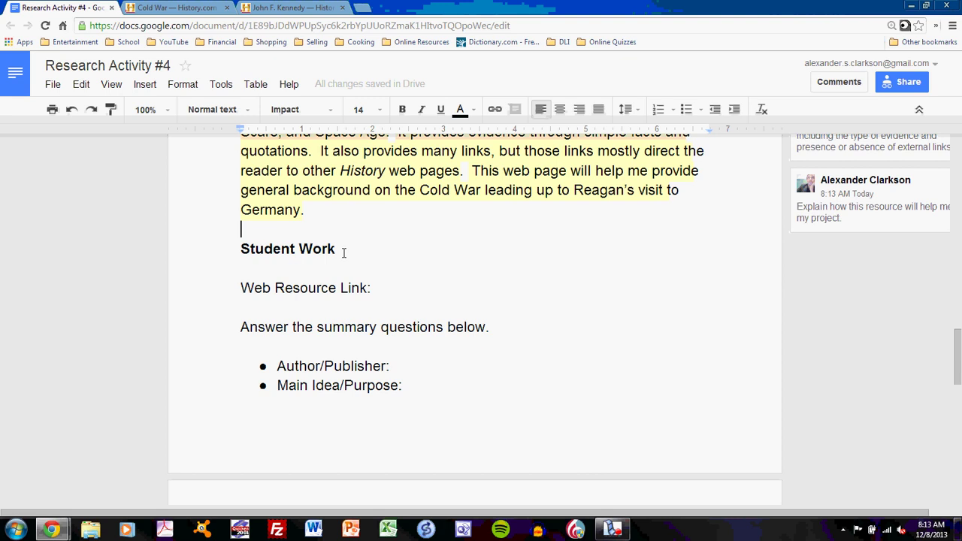
pyautogui.scroll(-1, 343, 253)
pyautogui.click(399, 230)
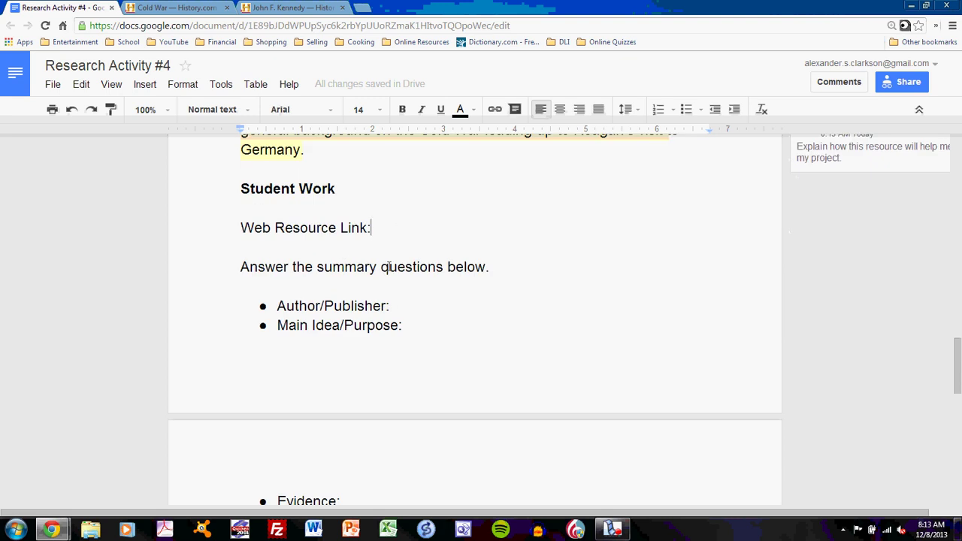
pyautogui.scroll(-1, 384, 270)
pyautogui.click(388, 247)
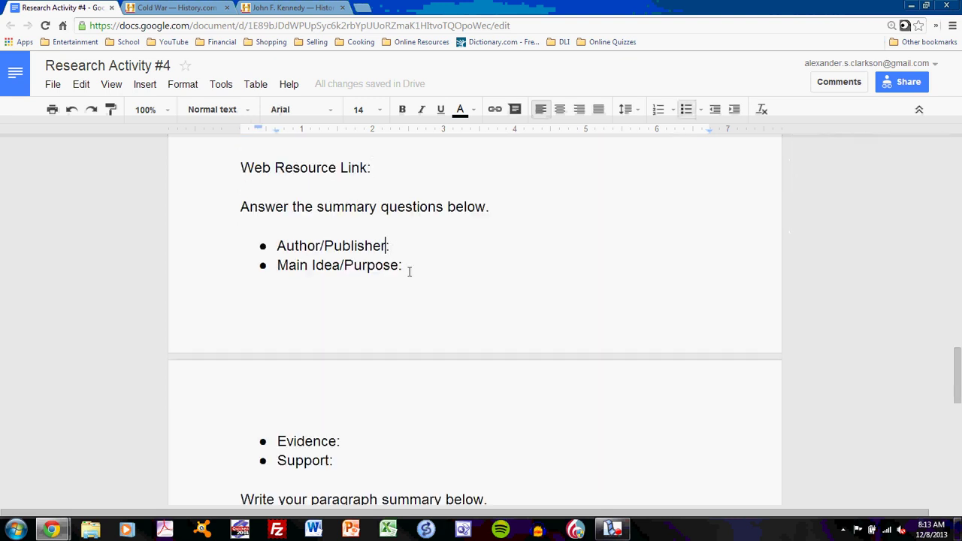
pyautogui.scroll(-4, 408, 269)
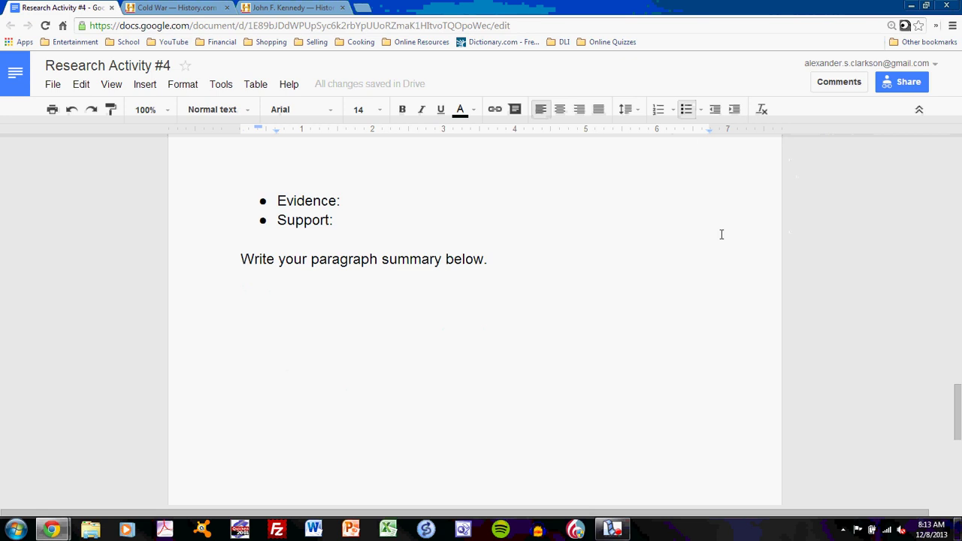
pyautogui.click(614, 530)
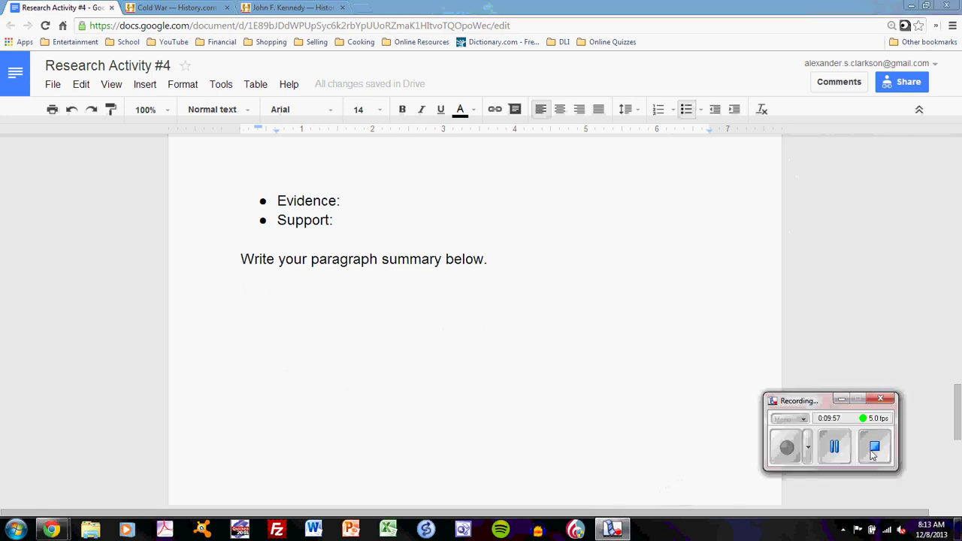